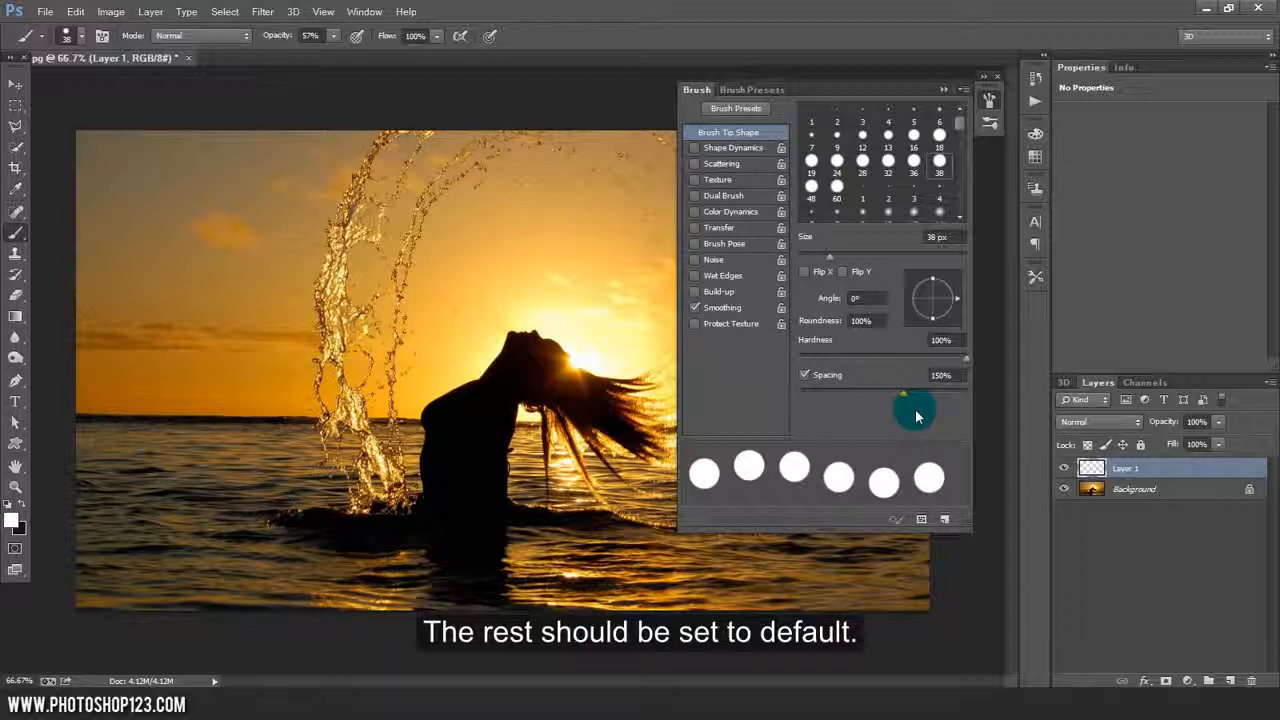
Enable Shape Dynamics for the brush and set its Size Jitter to 45%.
click(735, 148)
click(882, 123)
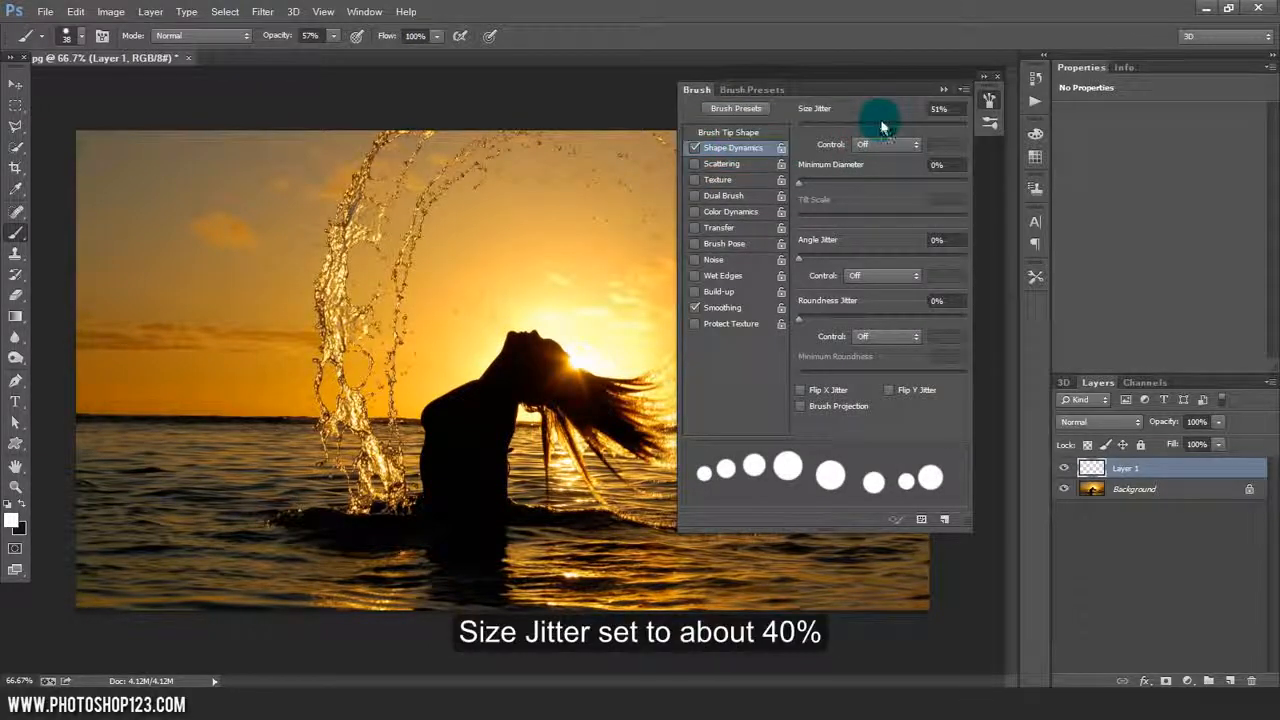
drag(885, 133, 873, 128)
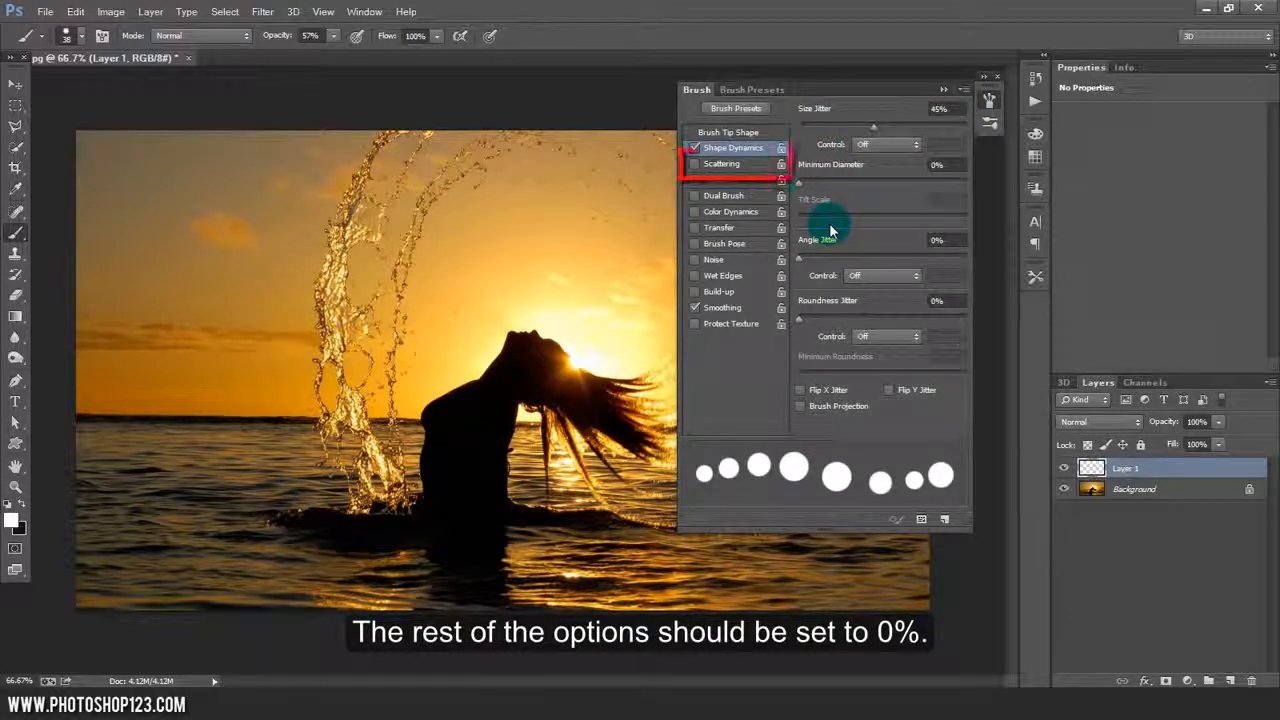
Enable Scattering for the brush at 250% and enable Transfer with 50% Opacity Jitter.
click(725, 166)
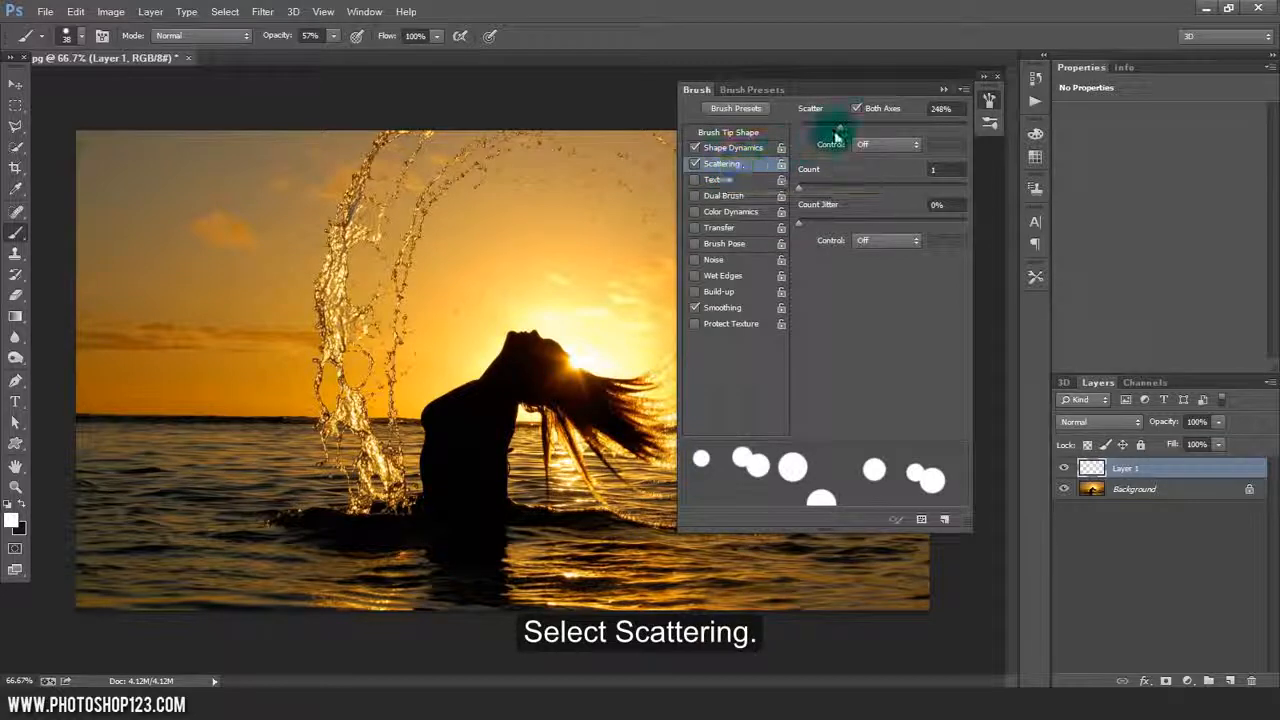
drag(840, 129, 841, 143)
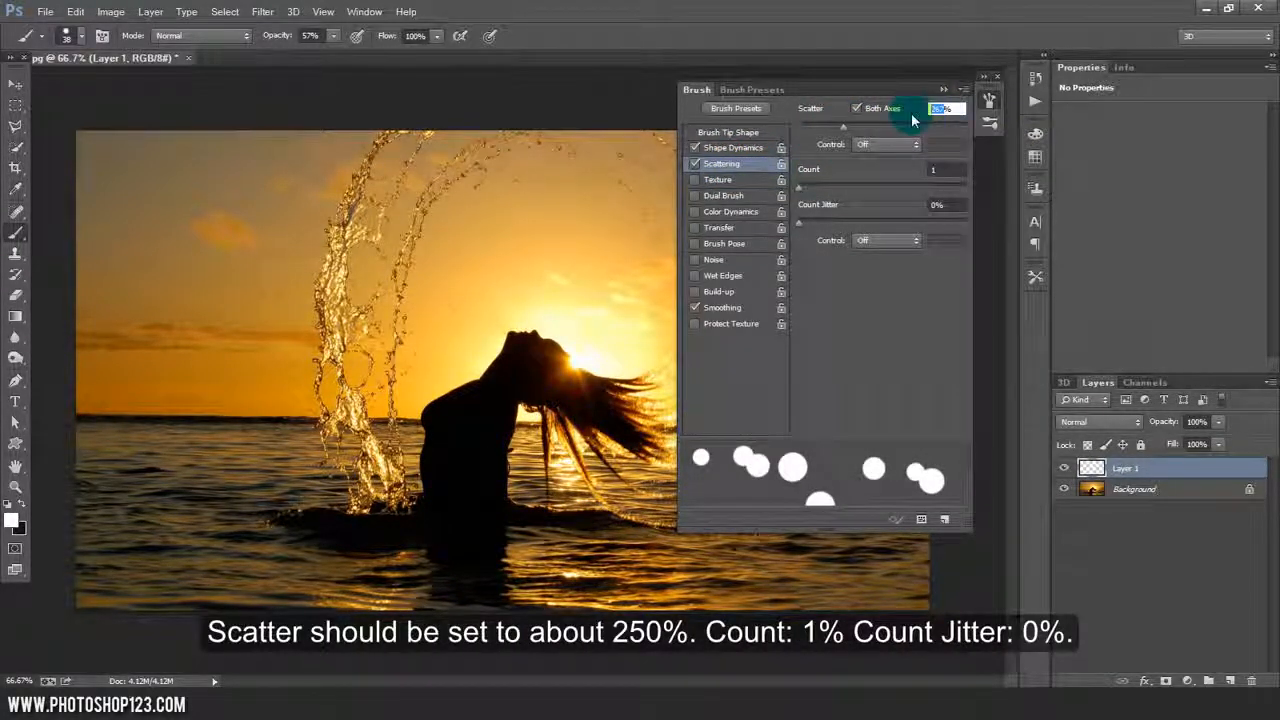
text(250)
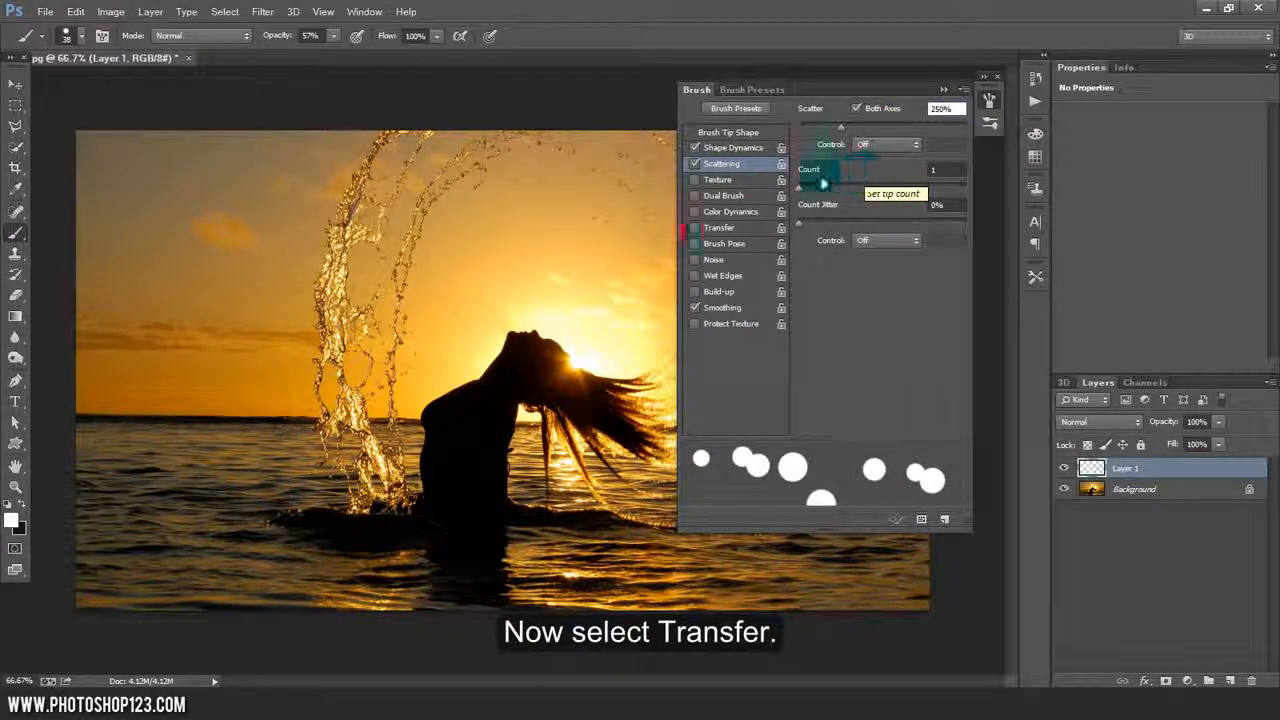
click(720, 228)
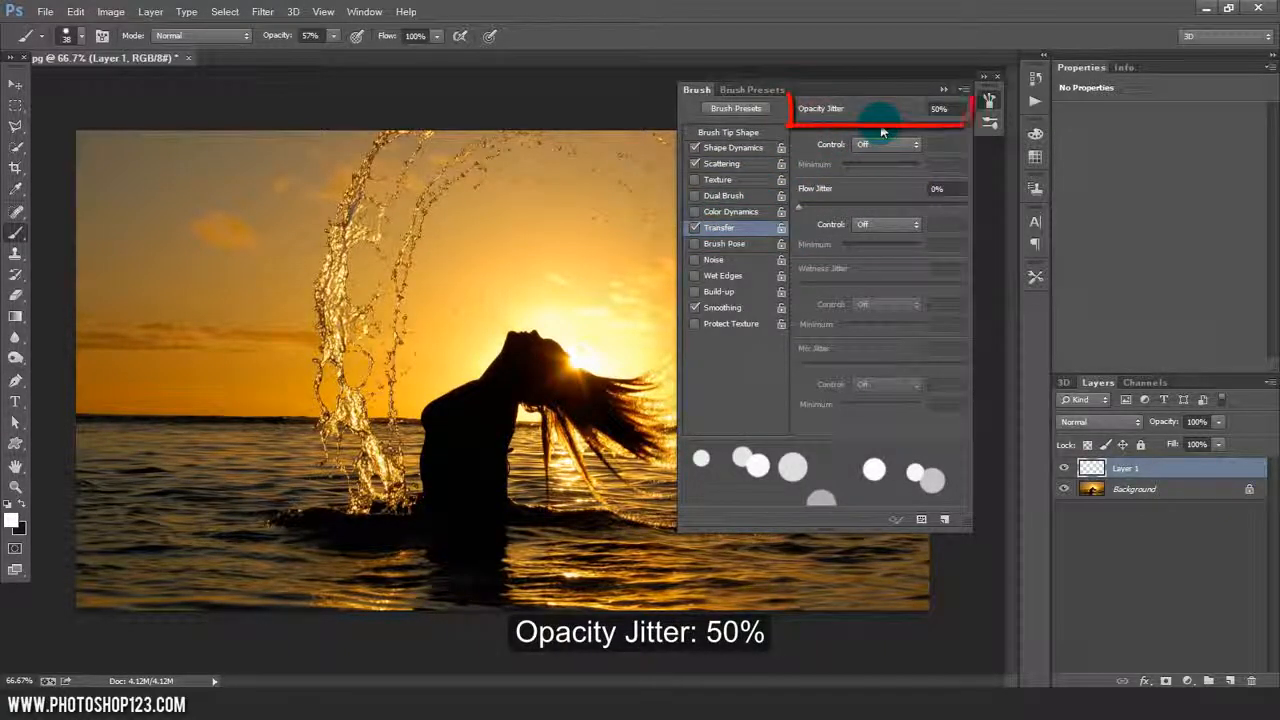
click(939, 111)
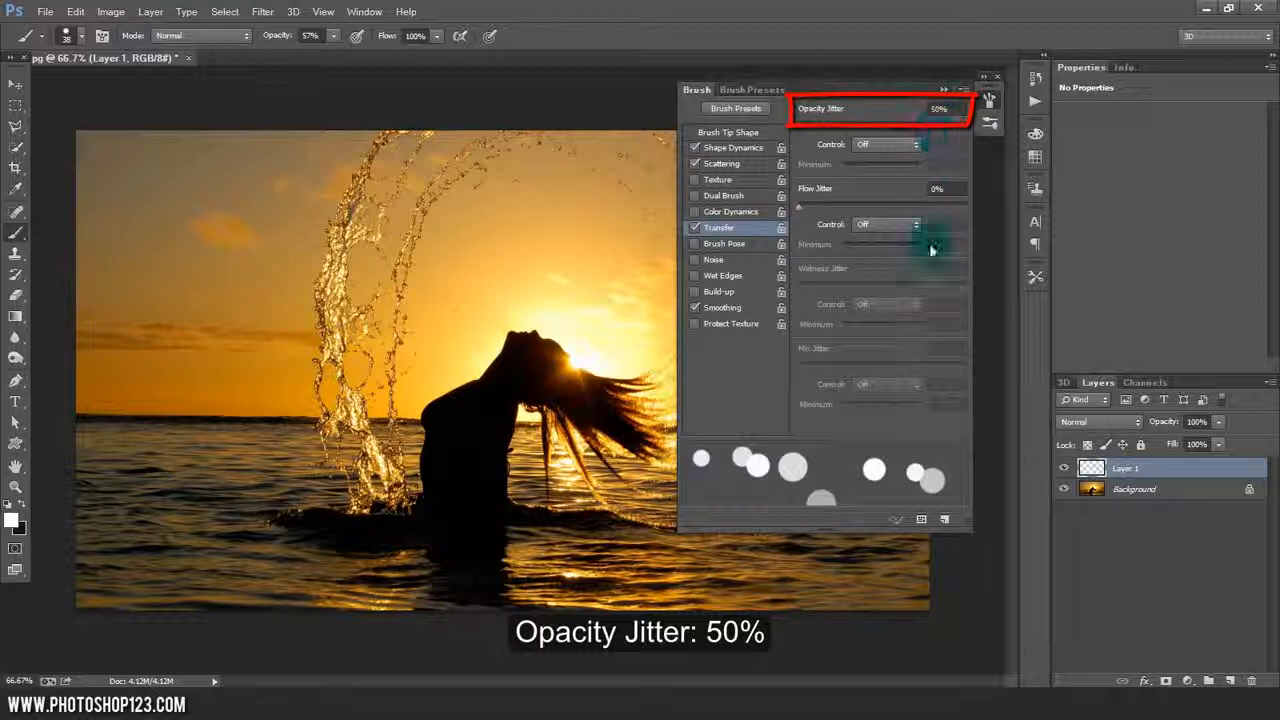
Save the customised brush as a new preset named Bokeh and collapse the brush settings.
click(945, 520)
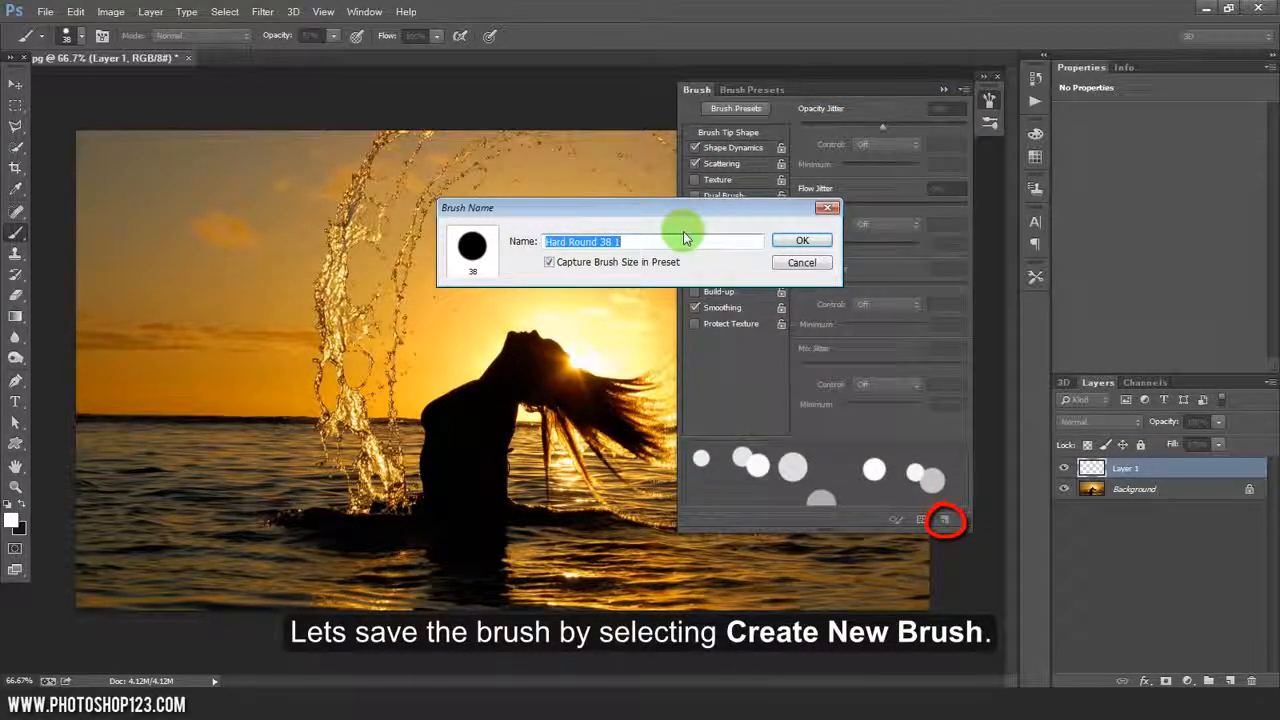
text(Bokeh)
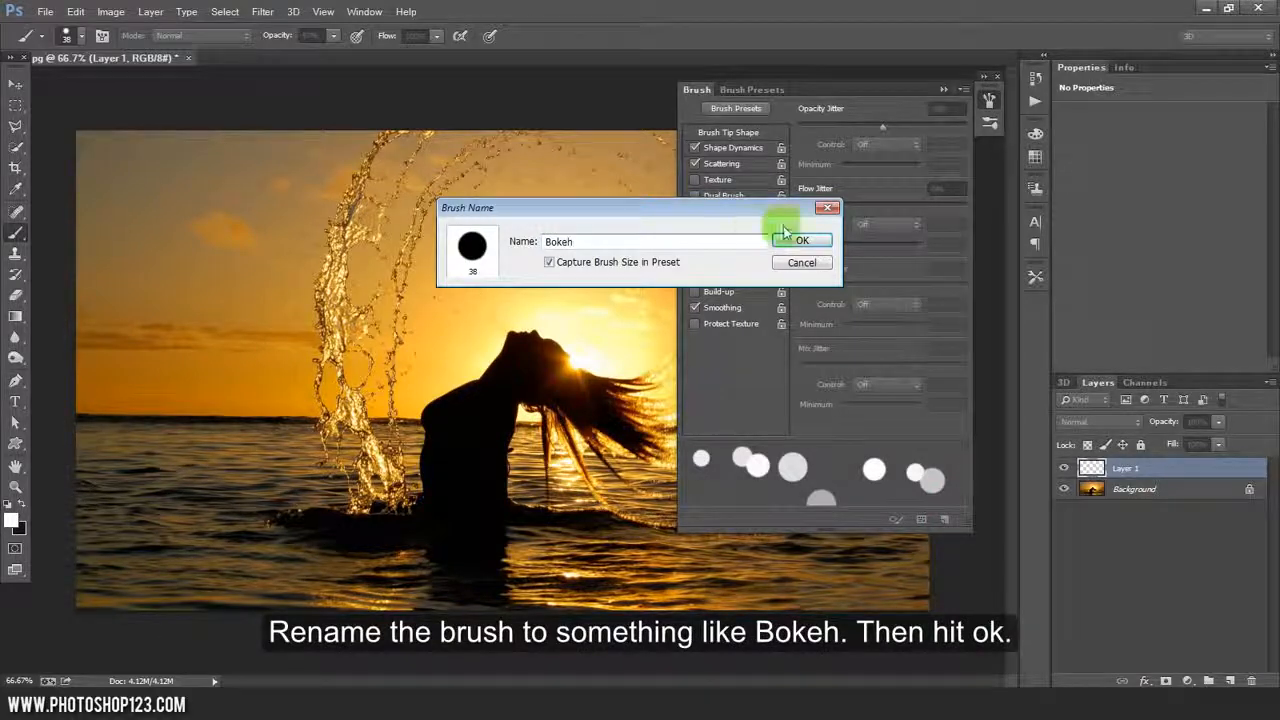
click(804, 243)
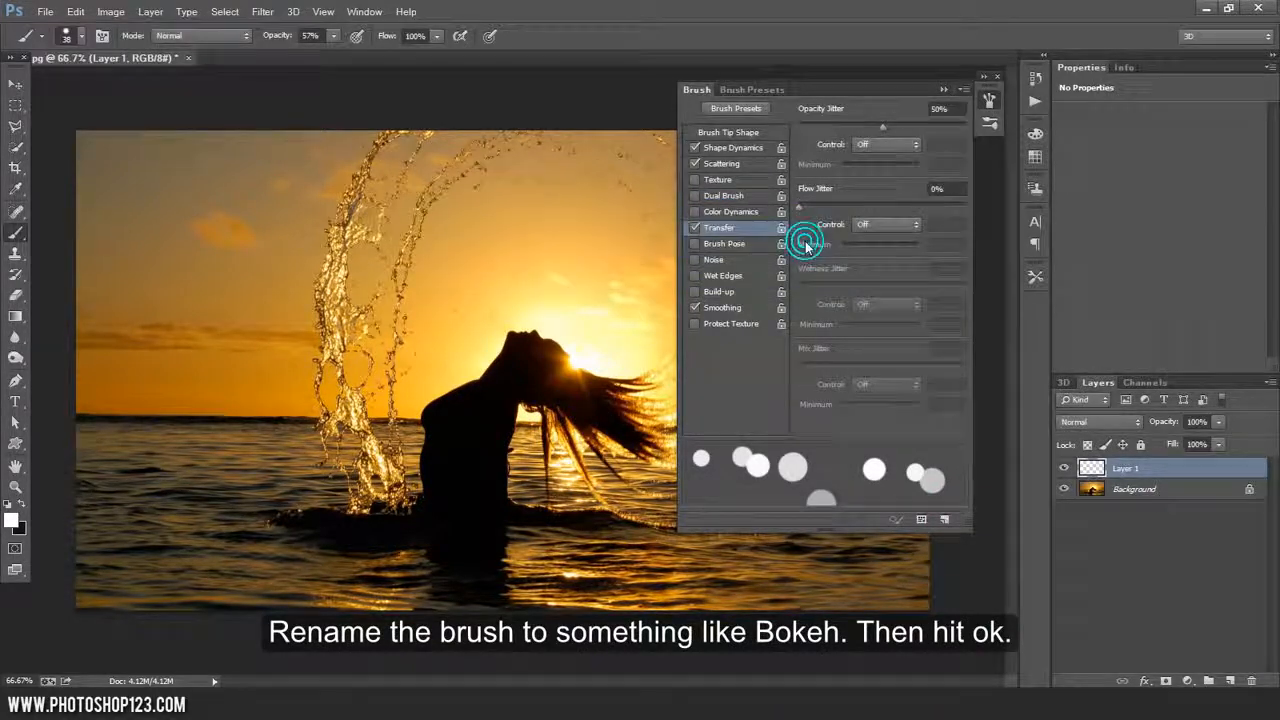
click(943, 91)
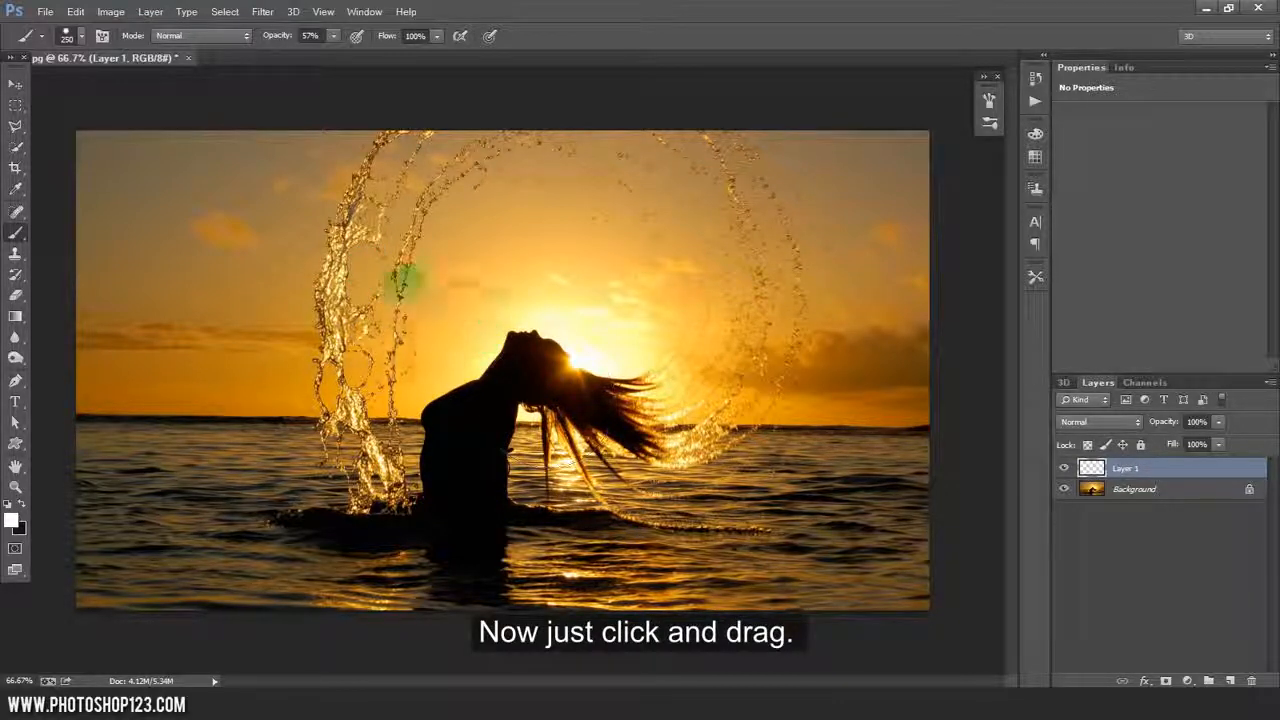
Paint scattered white bokeh circles of varying size across the whole photo on Layer 1, using an enlarged brush up to 250 px.
key(bracketright)
key(bracketright)
key(bracketright)
key(bracketright)
mouse_move(215, 392)
mouse_down()
mouse_move(193, 316)
mouse_move(240, 278)
mouse_move(334, 389)
mouse_move(516, 366)
mouse_move(633, 176)
mouse_move(750, 346)
mouse_move(932, 316)
mouse_move(809, 209)
mouse_move(607, 340)
mouse_move(589, 284)
mouse_move(442, 170)
mouse_move(221, 410)
mouse_move(182, 394)
mouse_move(240, 517)
mouse_move(377, 530)
mouse_move(178, 202)
mouse_move(803, 557)
mouse_move(947, 504)
mouse_move(949, 404)
mouse_move(668, 568)
mouse_move(465, 301)
mouse_move(666, 368)
mouse_up()
click(888, 190)
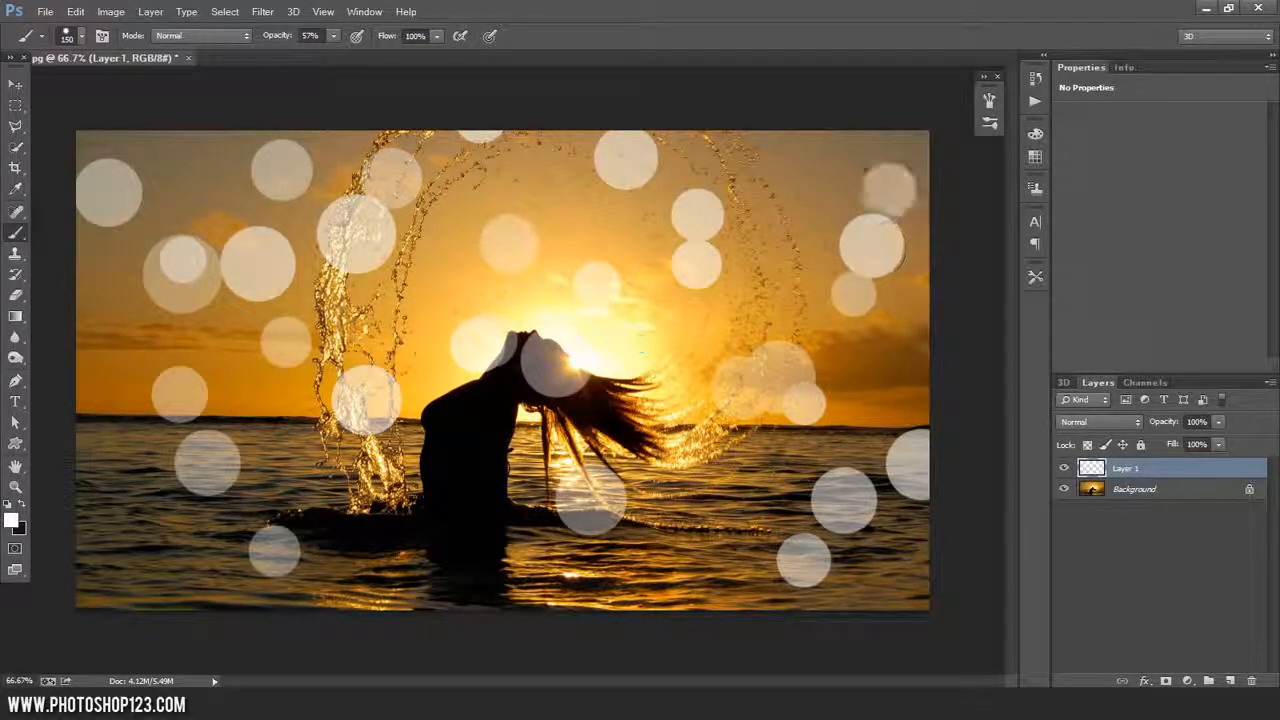
key(bracketright)
key(bracketright)
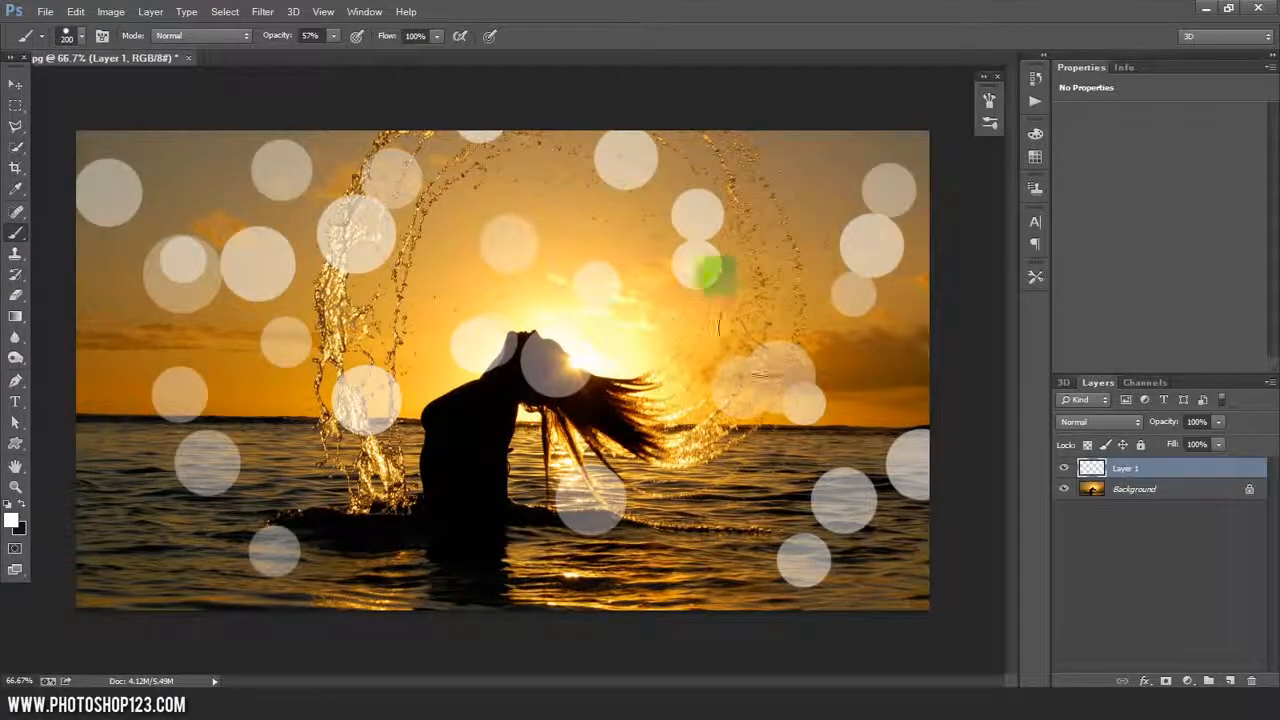
click(738, 198)
click(800, 288)
click(62, 510)
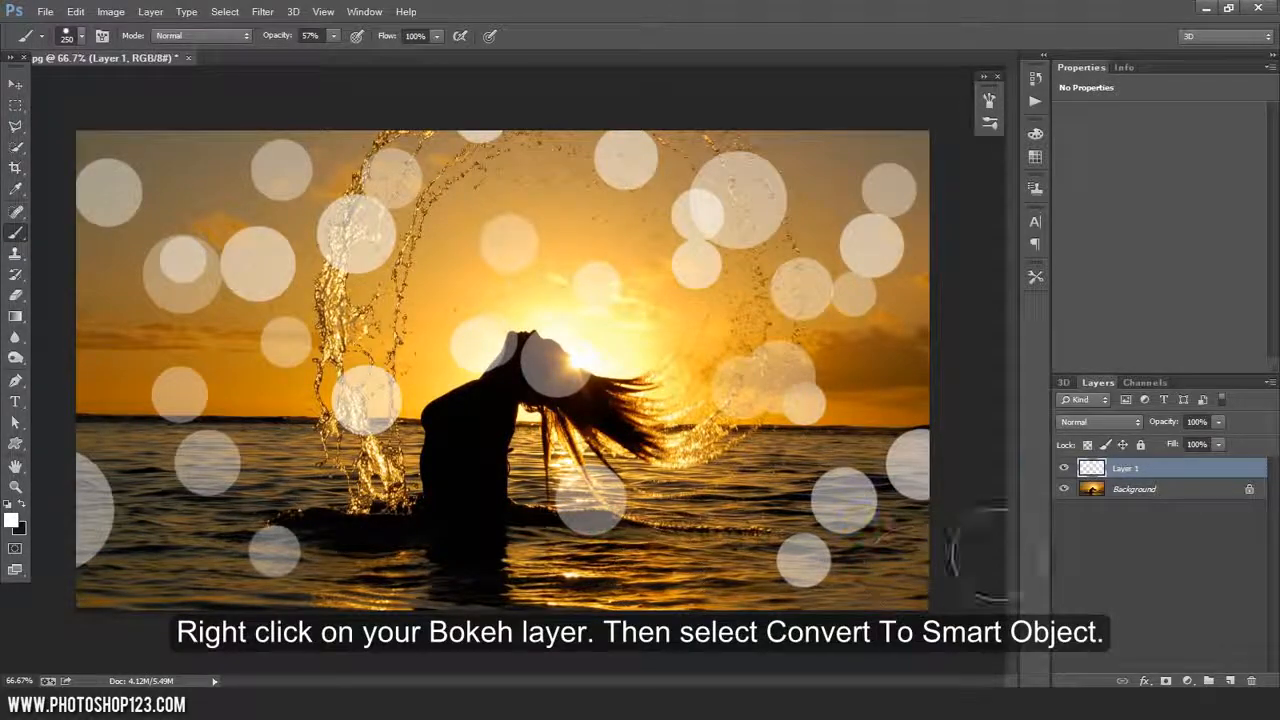
Convert Layer 1 to a Smart Object and set its blending mode to Overlay.
right_click(1125, 470)
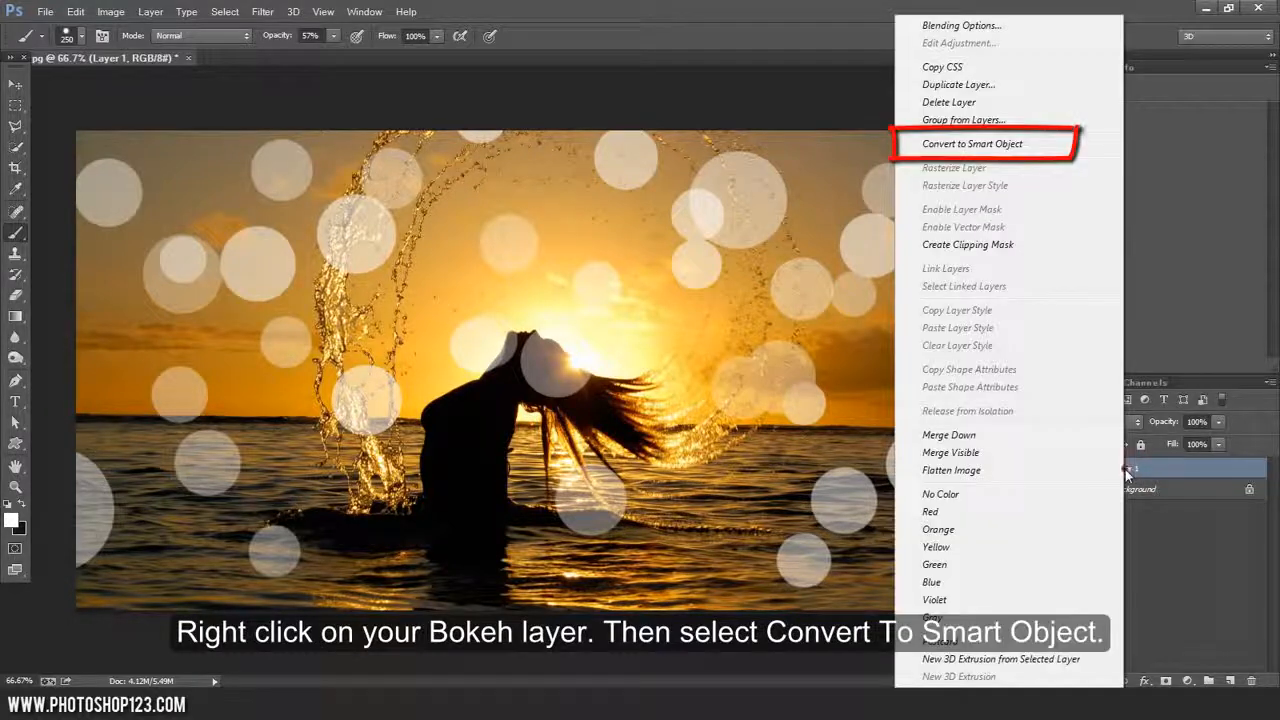
click(1020, 144)
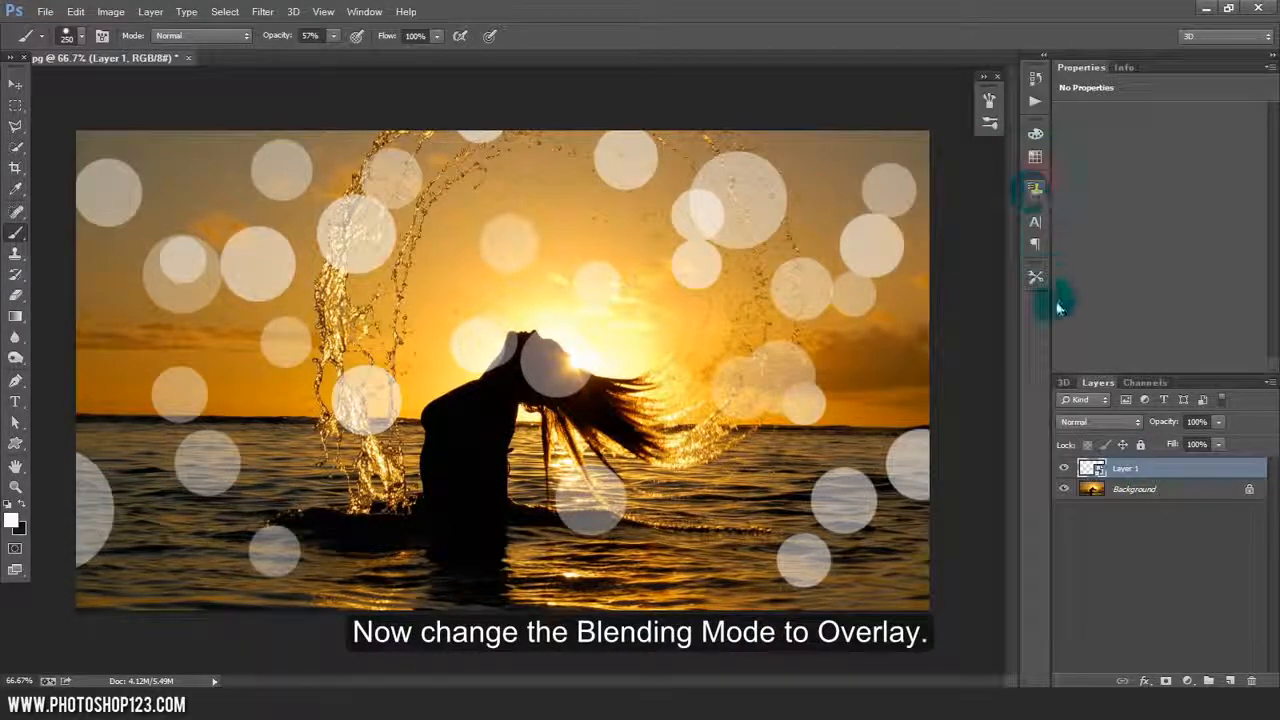
click(1090, 423)
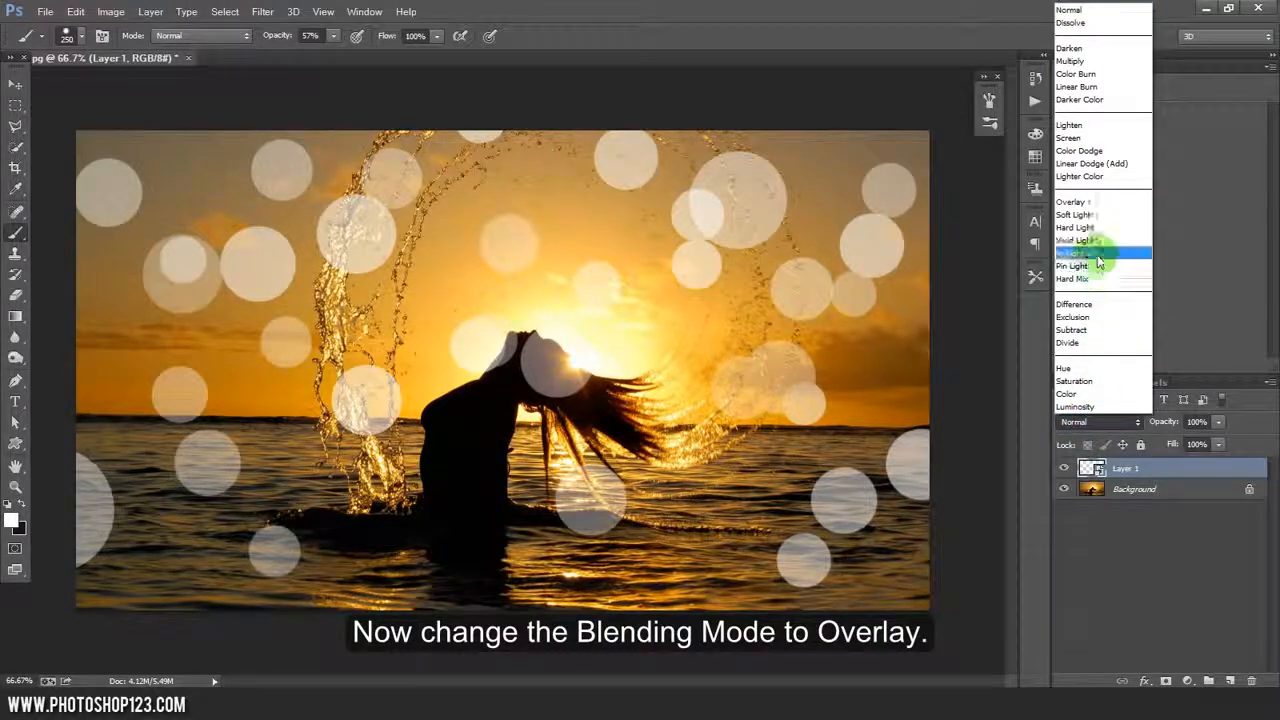
click(1094, 205)
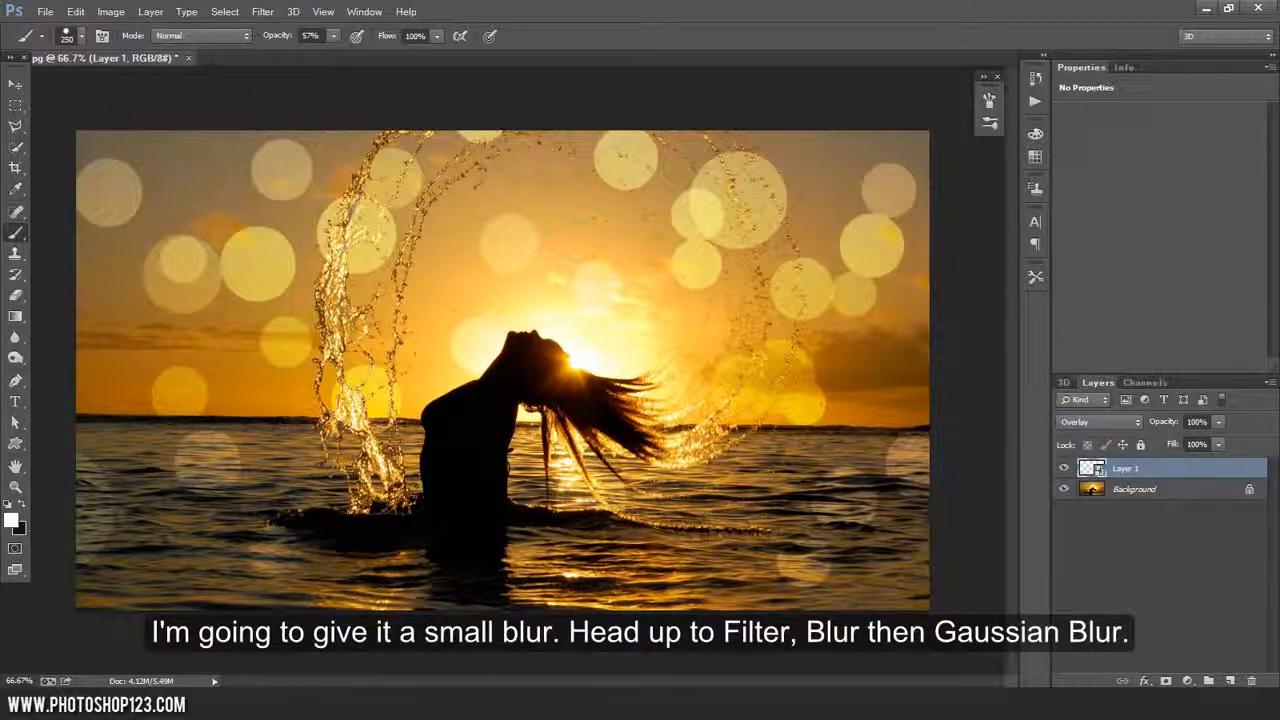
Apply a Gaussian Blur with a 1.5 pixel radius to the Layer 1 Smart Object.
click(266, 12)
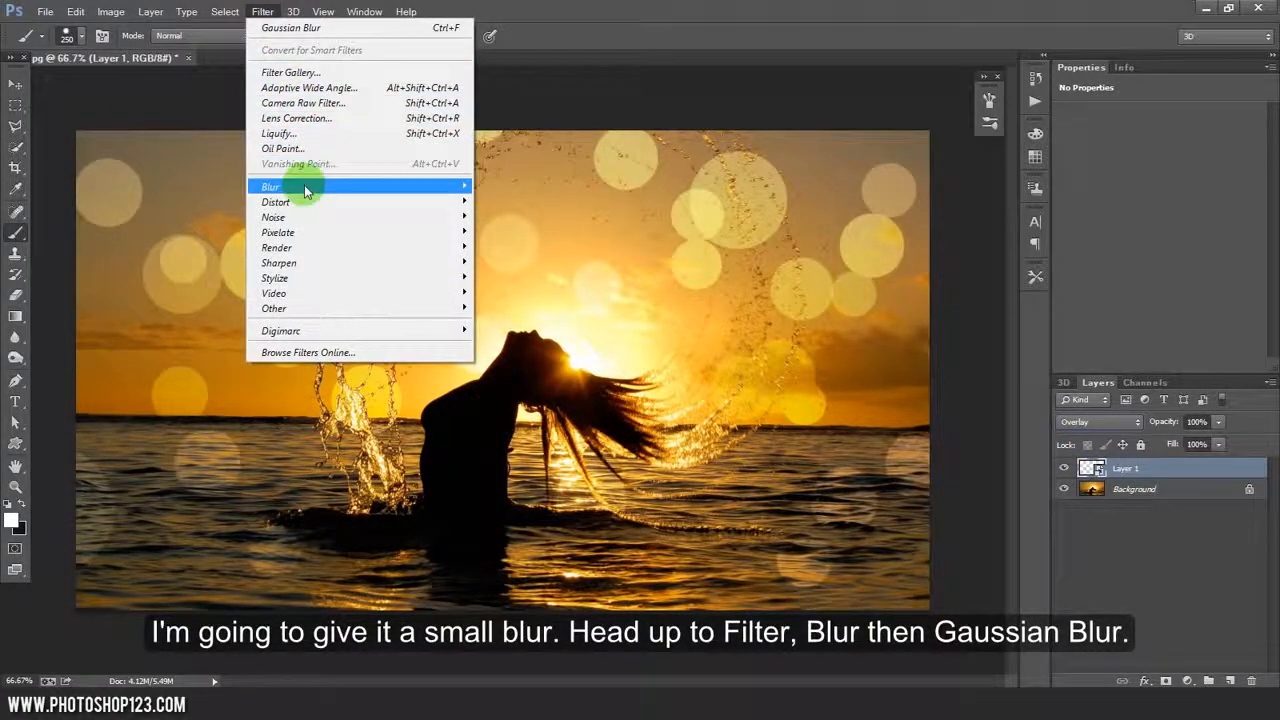
mouse_move(295, 186)
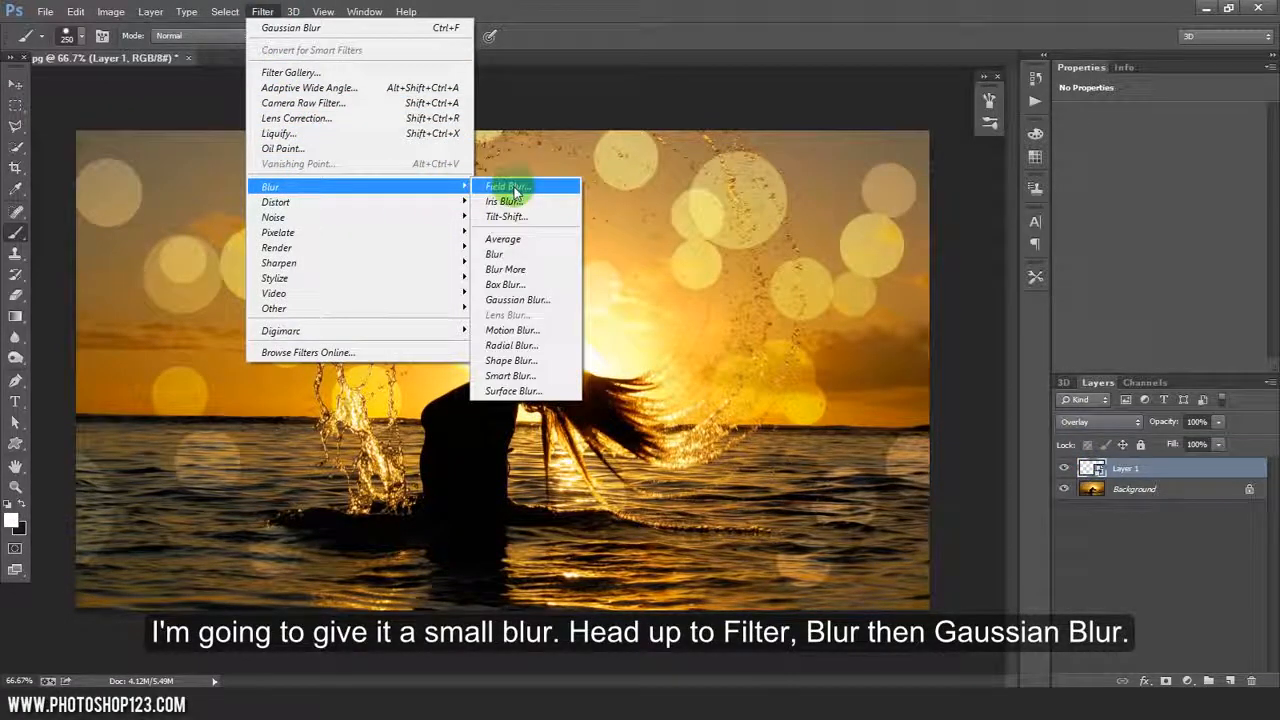
click(517, 299)
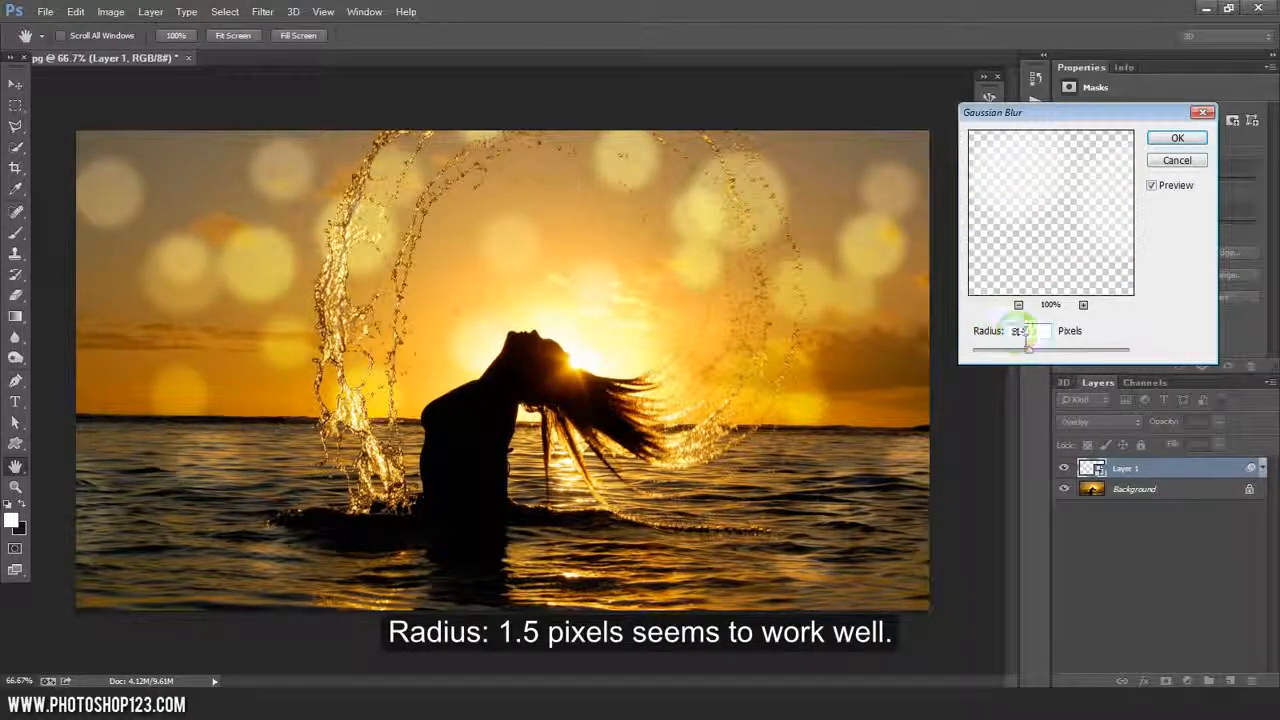
text(1.)
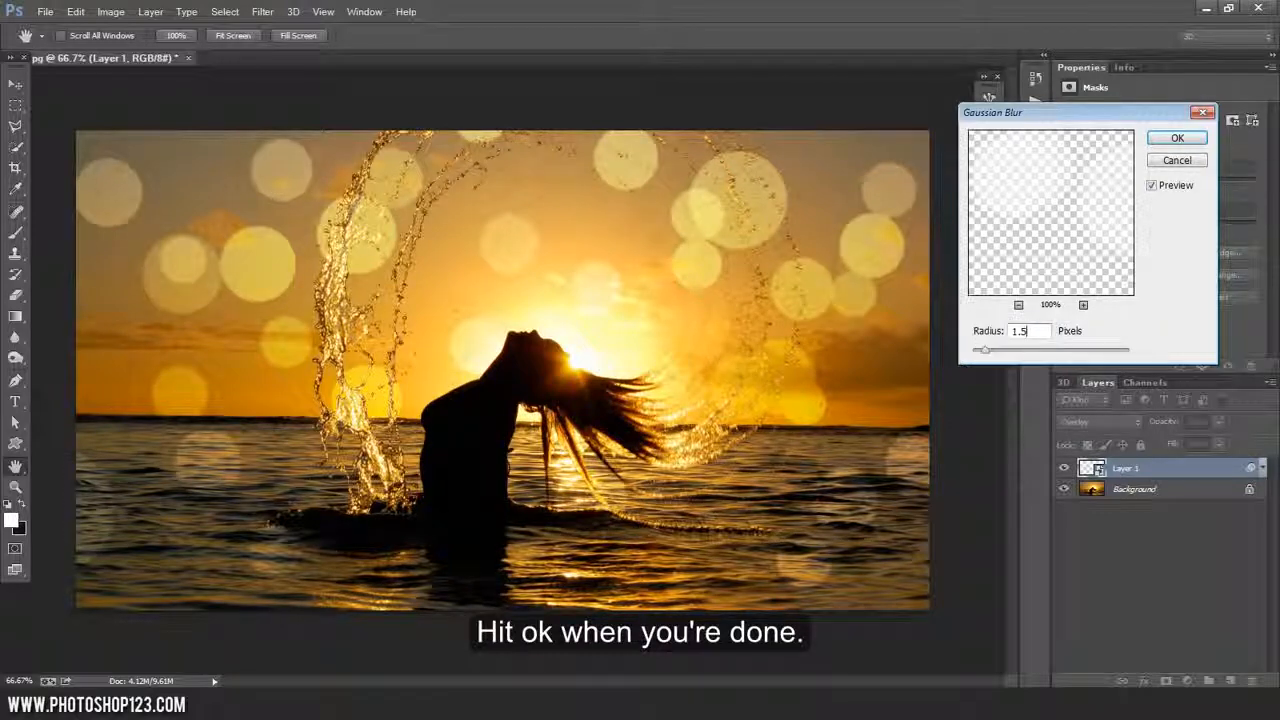
click(1172, 140)
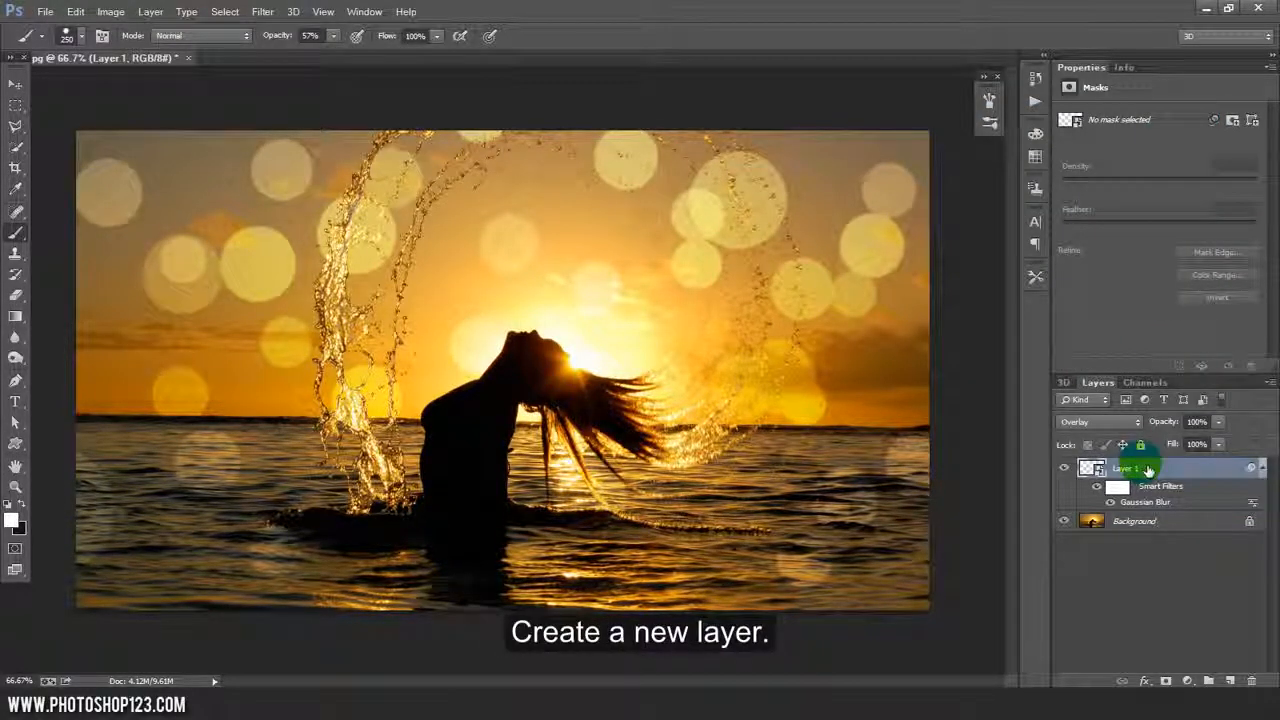
Create a new layer above Layer 1 and paint large bokeh circles over the photo's left half and centre with an enlarged brush.
click(1240, 680)
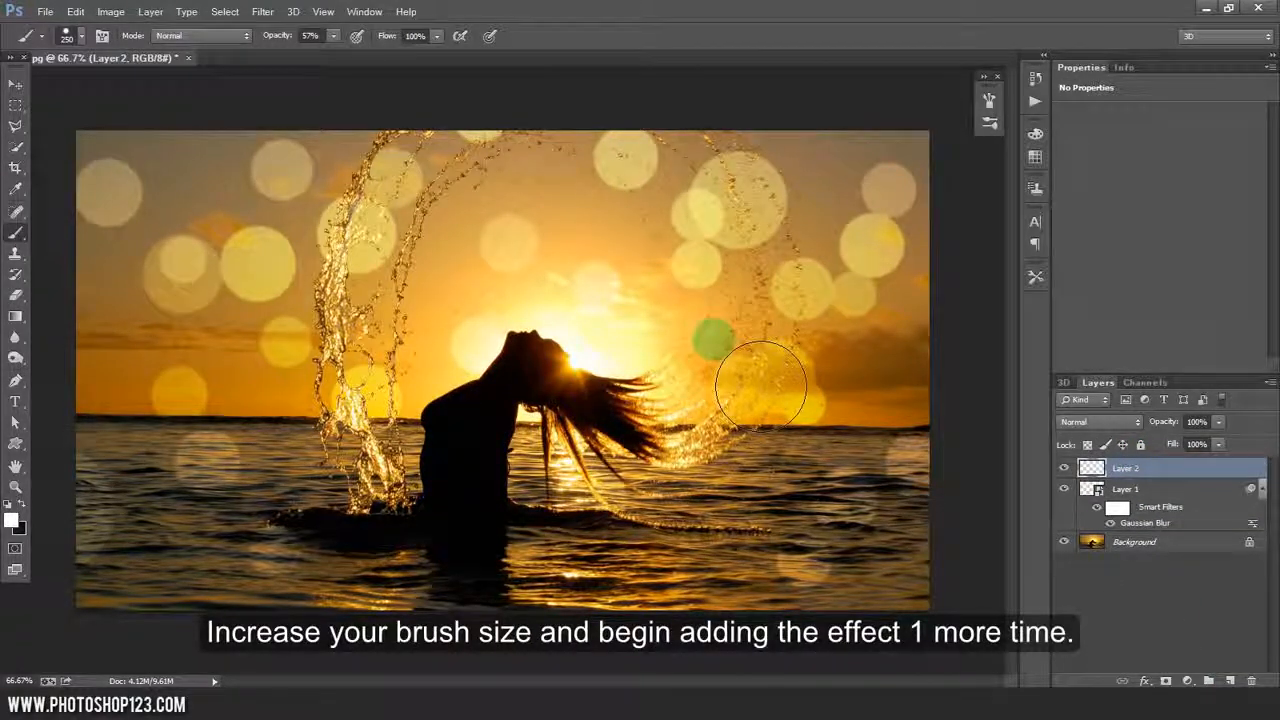
key(bracketright)
key(bracketleft)
key(bracketleft)
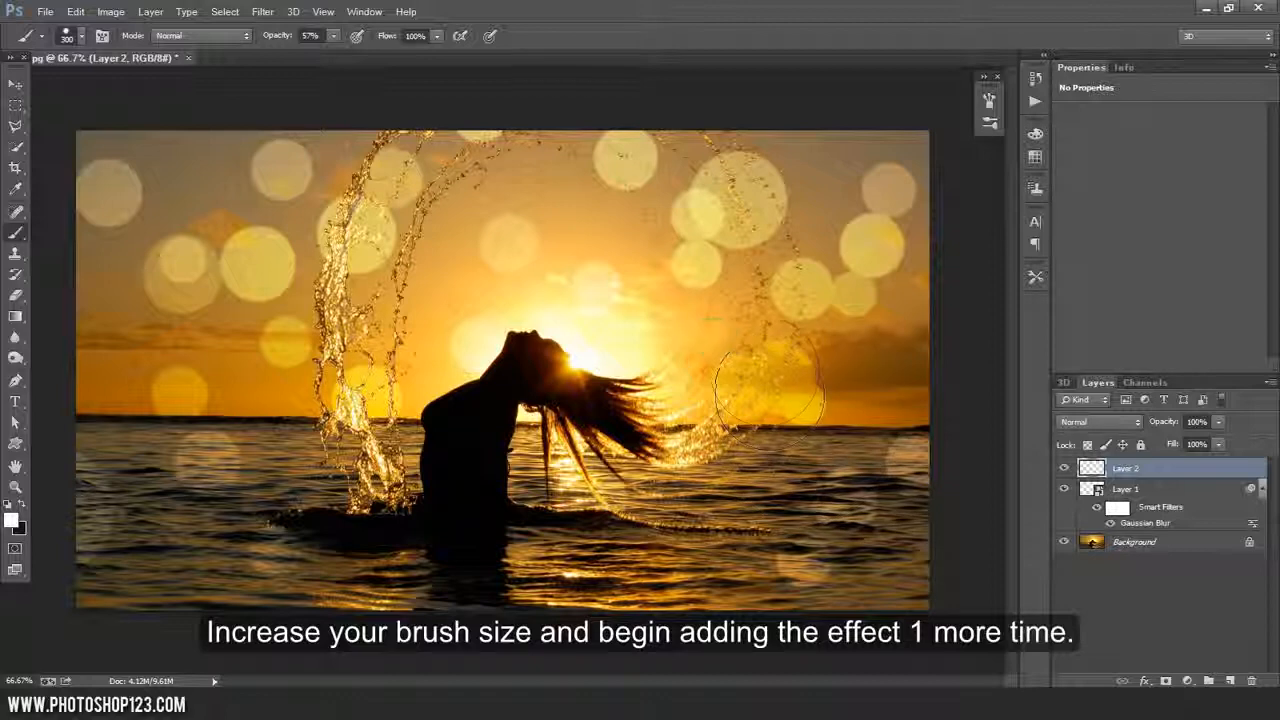
click(679, 265)
click(483, 275)
click(273, 498)
click(392, 428)
click(171, 308)
click(205, 190)
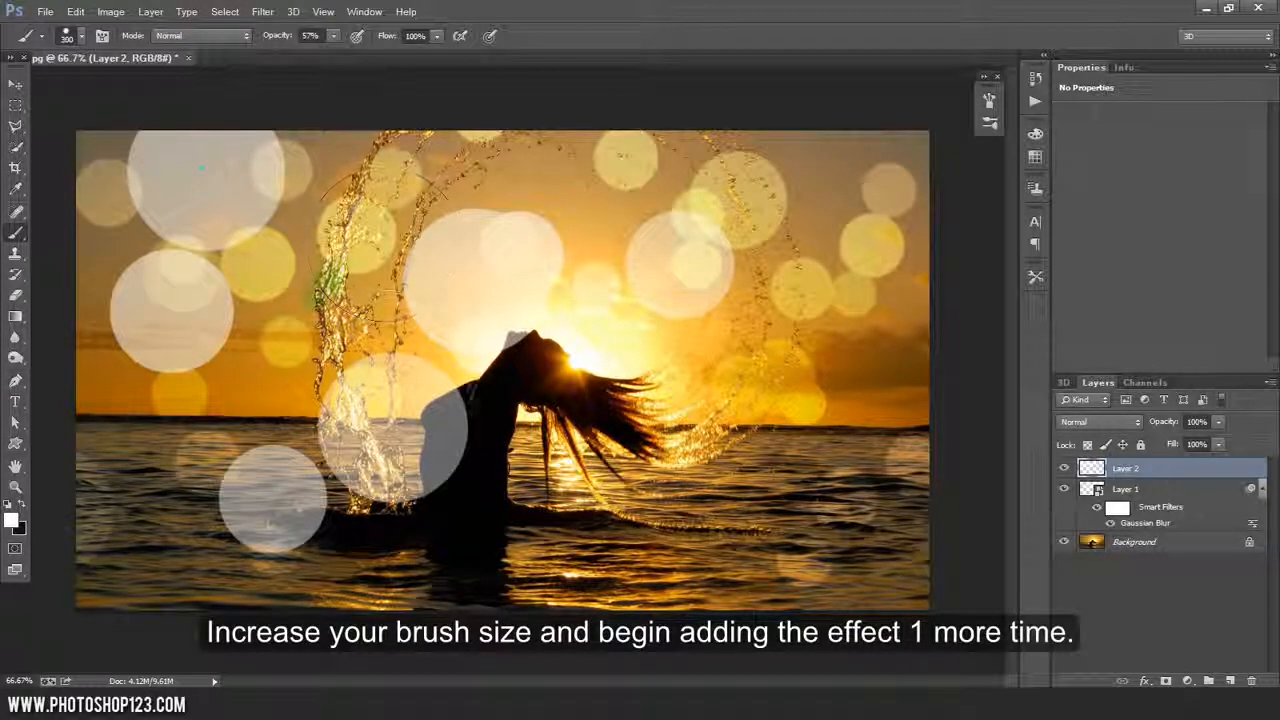
Paint one smaller bokeh circle on the water in the photo's lower-left area with a reduced brush.
key(bracketleft)
key(bracketleft)
key(bracketleft)
key(bracketleft)
click(165, 508)
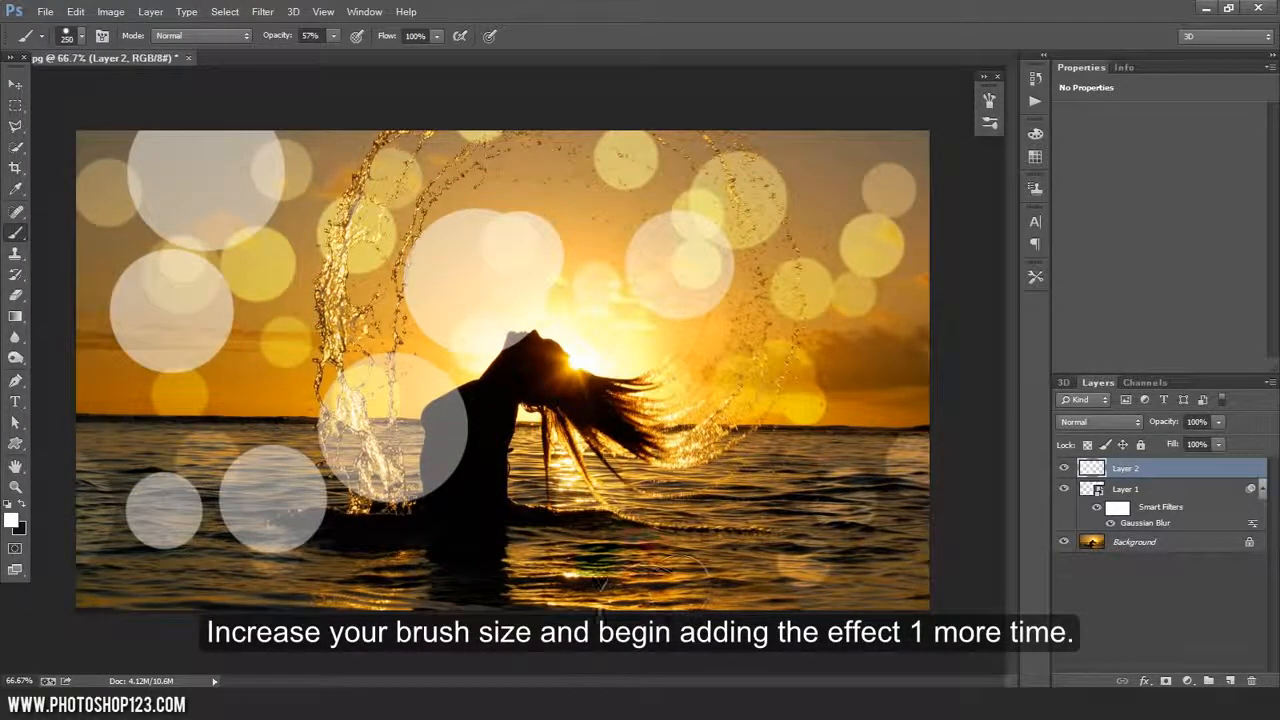
Paint large bokeh circles over the lower-right water, the upper-right sky and the photo's right edge, enlarging the brush to 400 px.
key(bracketright)
key(bracketright)
key(bracketright)
key(bracketright)
click(710, 548)
click(757, 490)
click(790, 188)
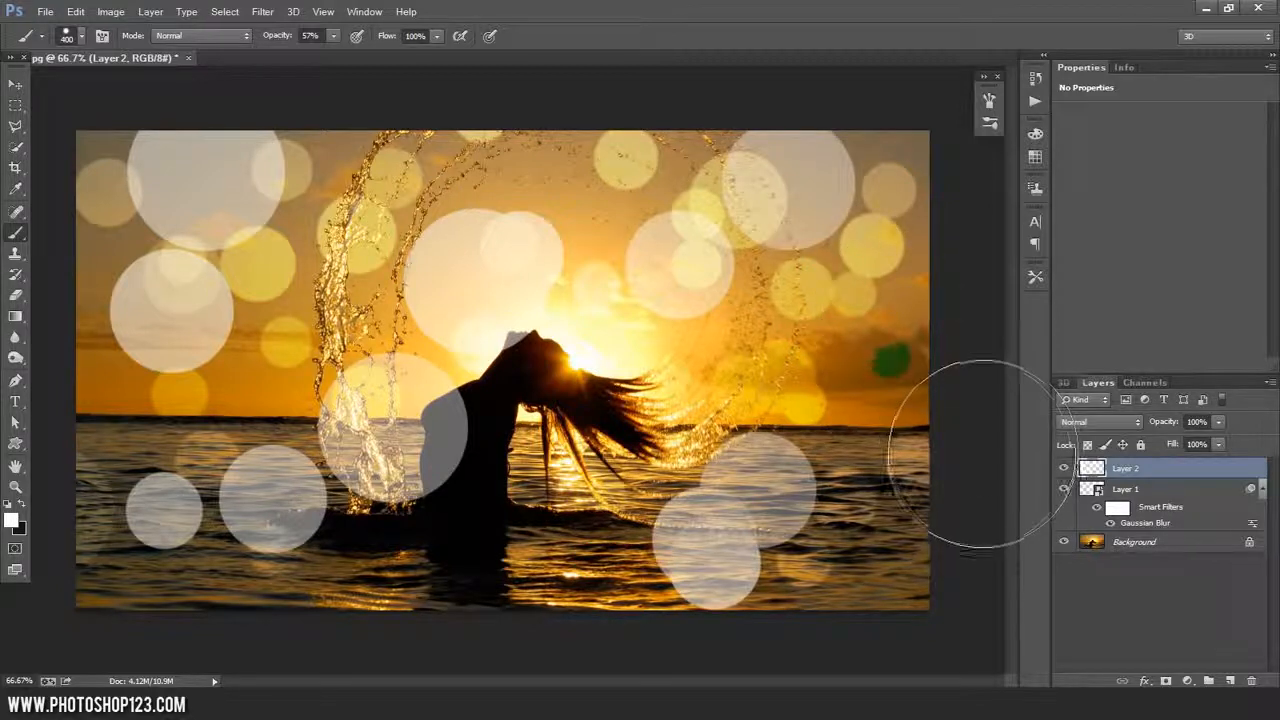
click(891, 425)
Paint smaller bokeh circles in the upper-right sky, at the photo's top edge and on the water beside the woman, reducing the brush to 175 px.
key(bracketleft)
key(bracketleft)
key(bracketleft)
click(870, 219)
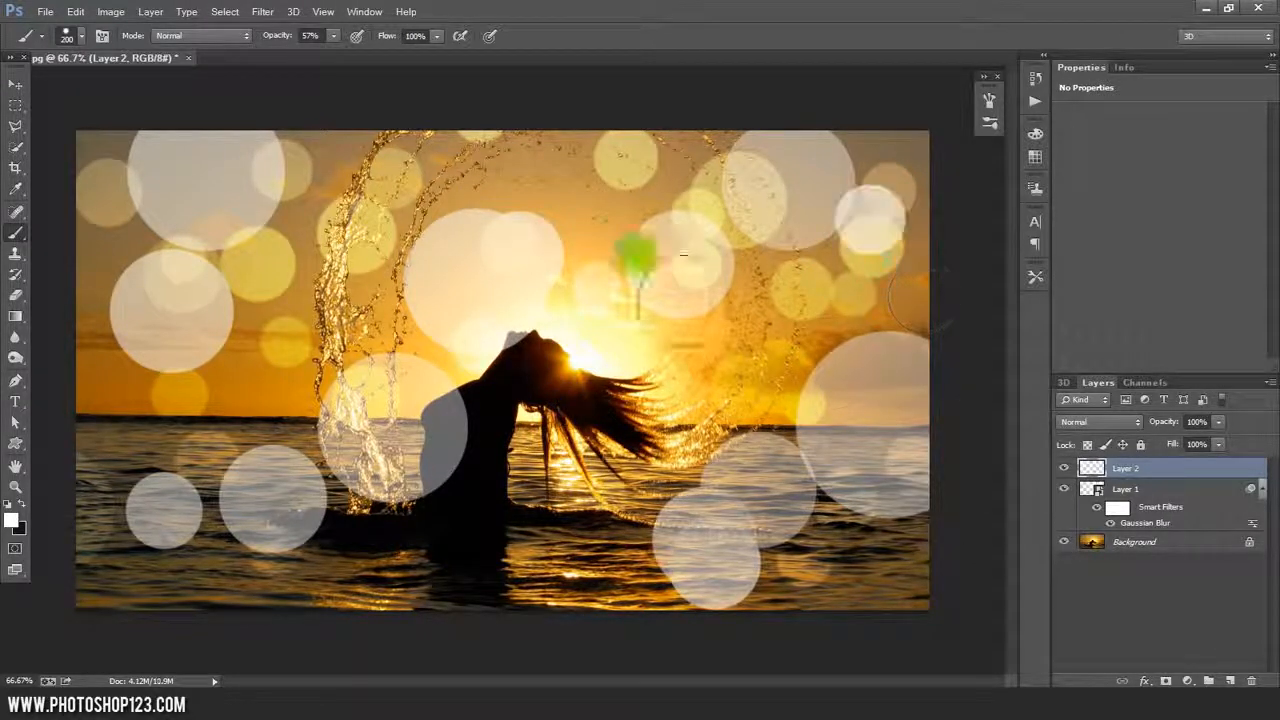
click(487, 111)
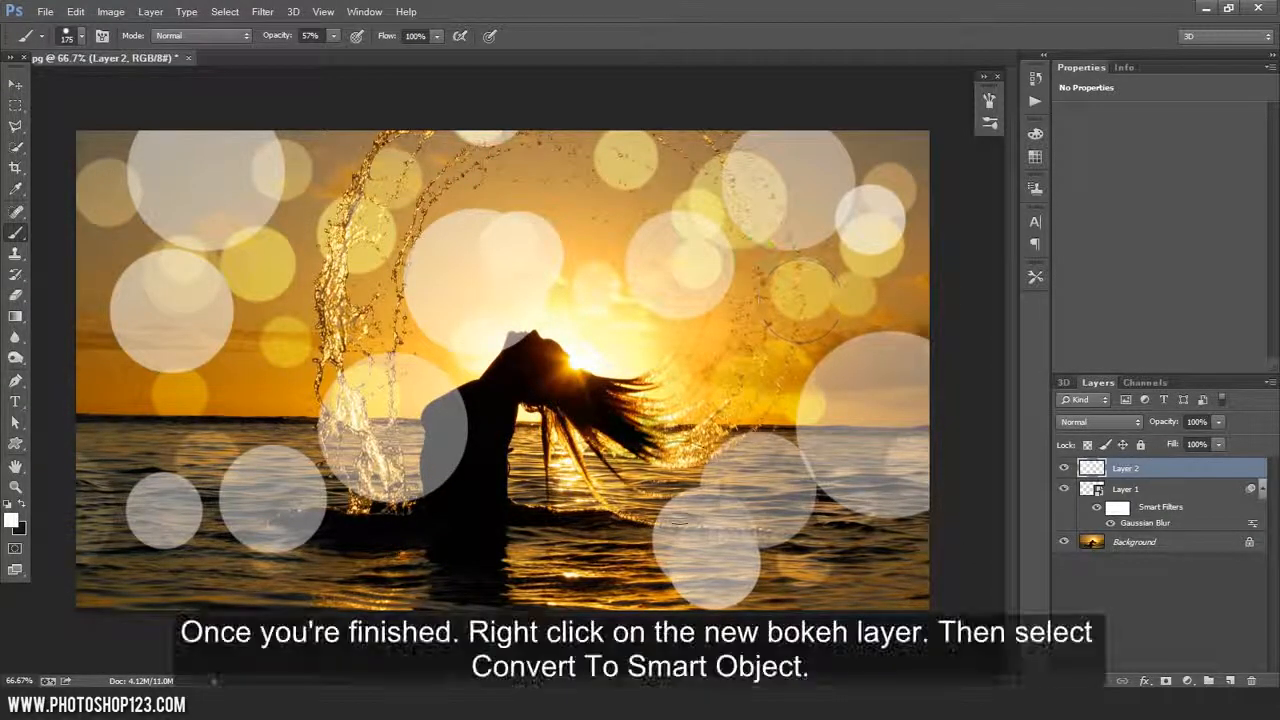
click(537, 512)
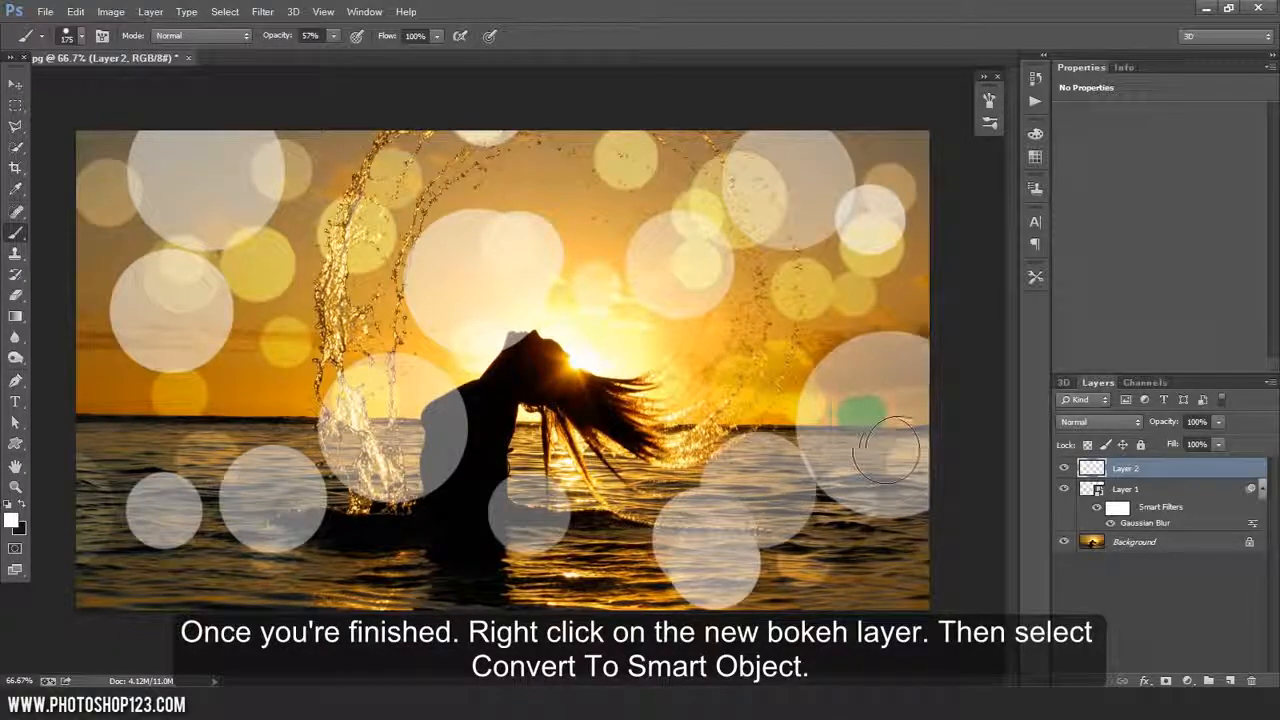
Convert Layer 2 to a Smart Object and set its blending mode to Overlay.
right_click(1105, 472)
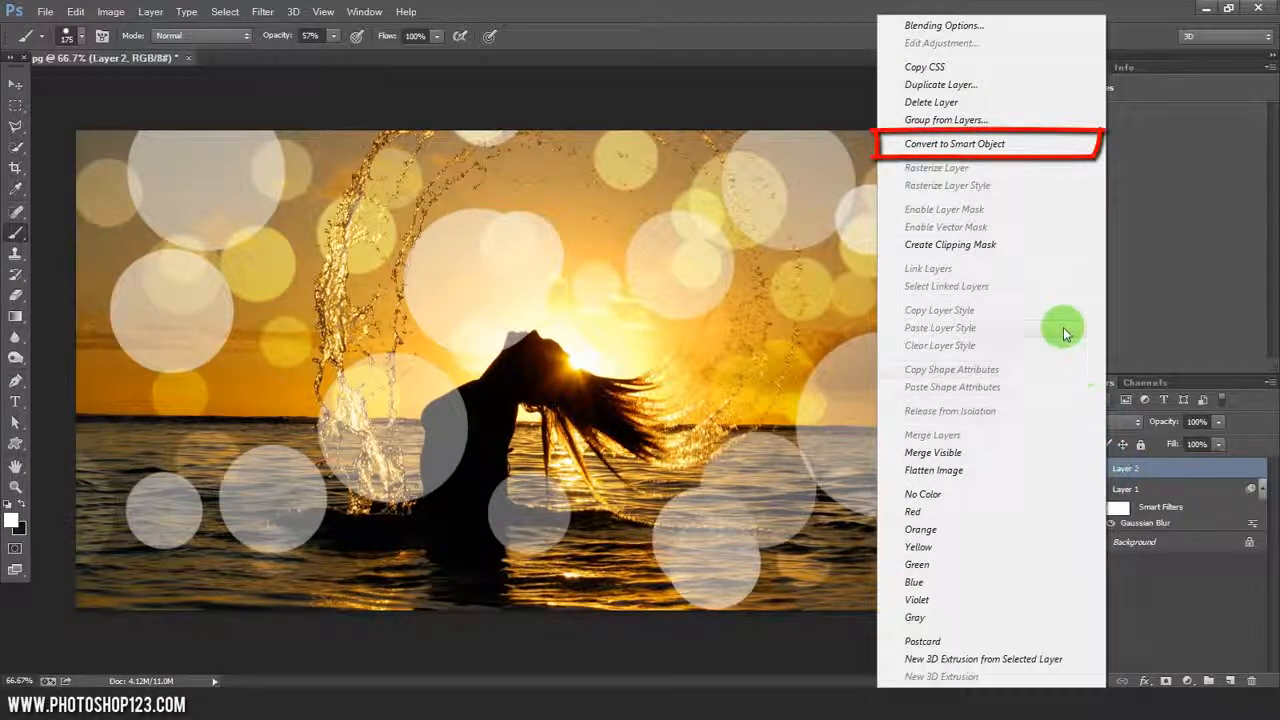
click(1010, 147)
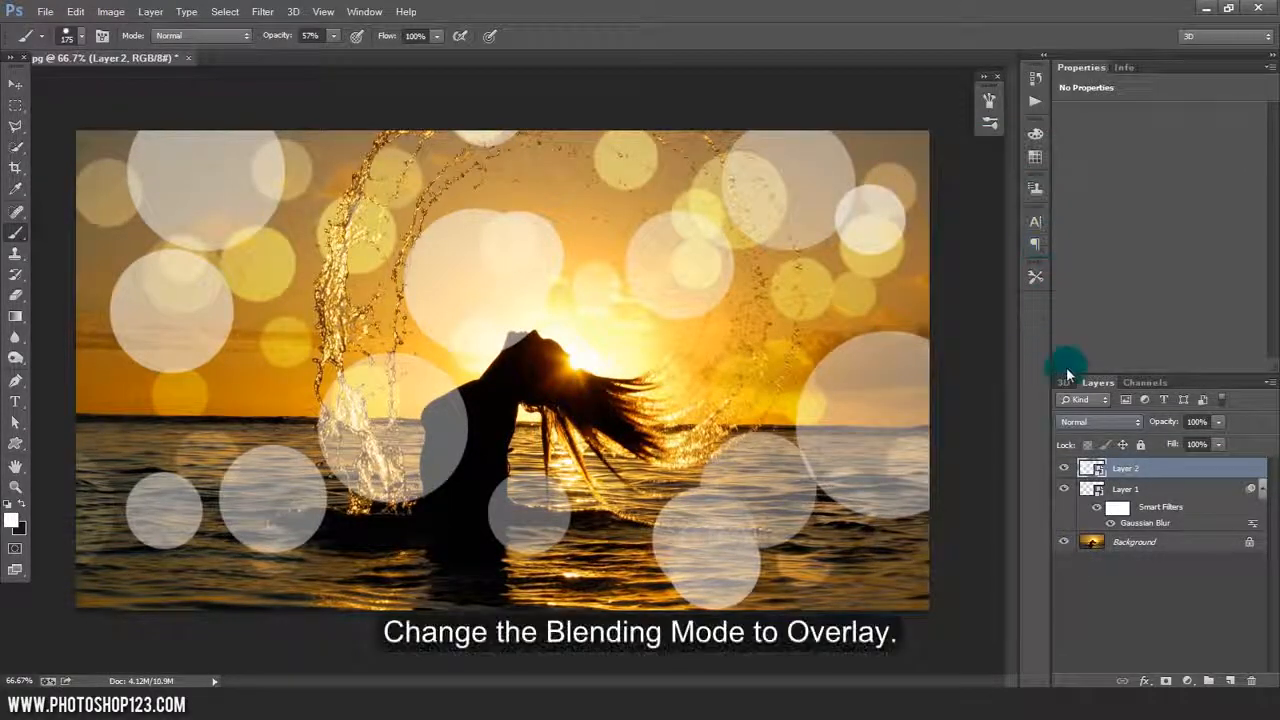
click(1090, 421)
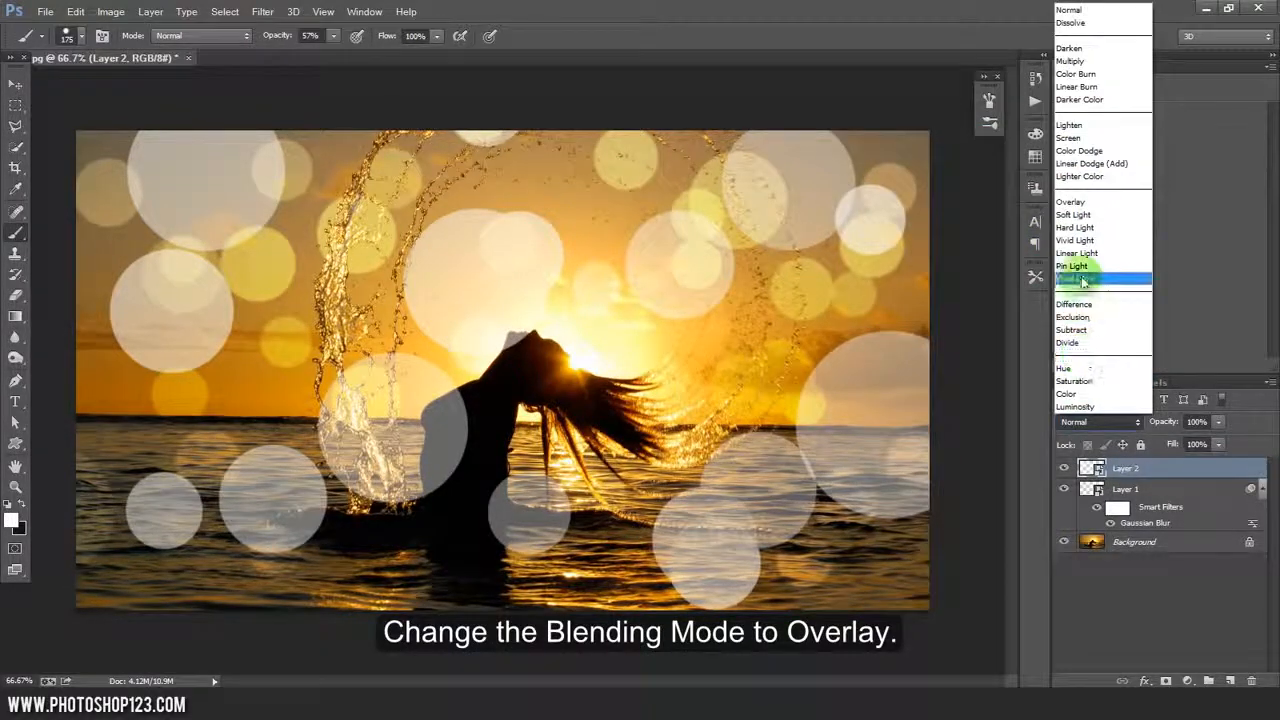
click(1079, 204)
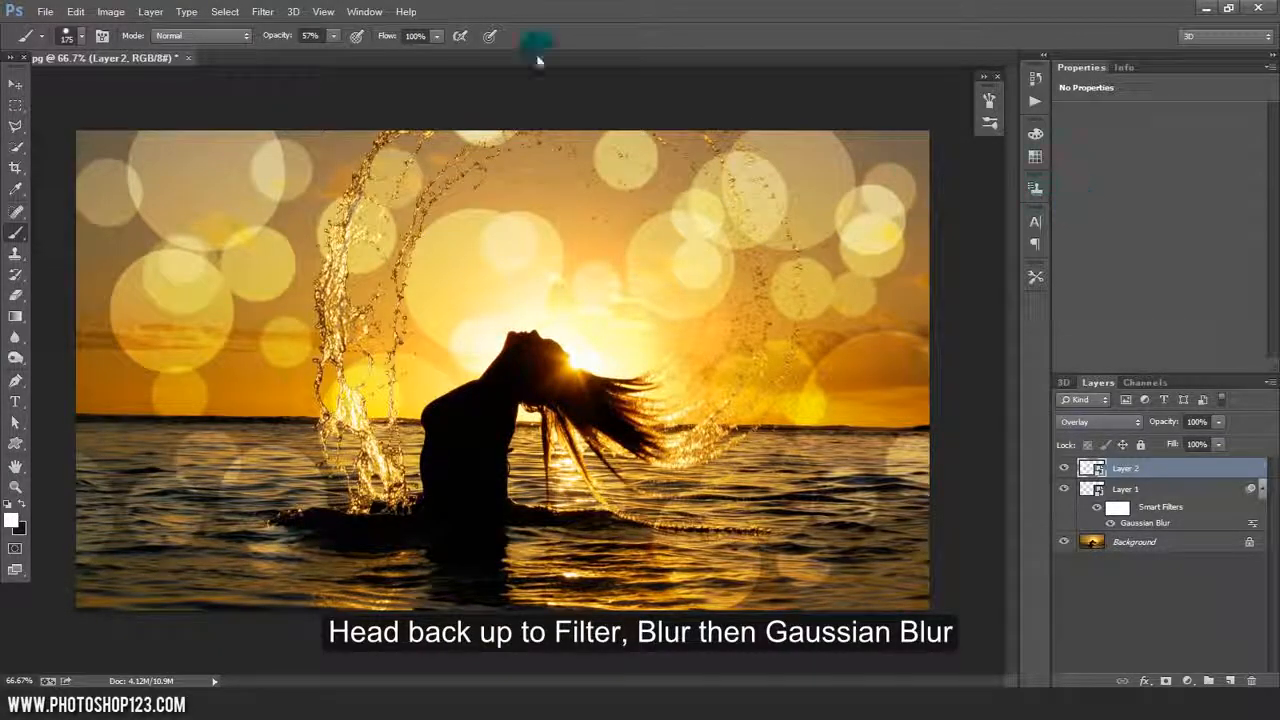
Apply a Gaussian Blur with a 1.5-pixel radius to the upper bokeh Smart Object, Layer 2.
click(263, 12)
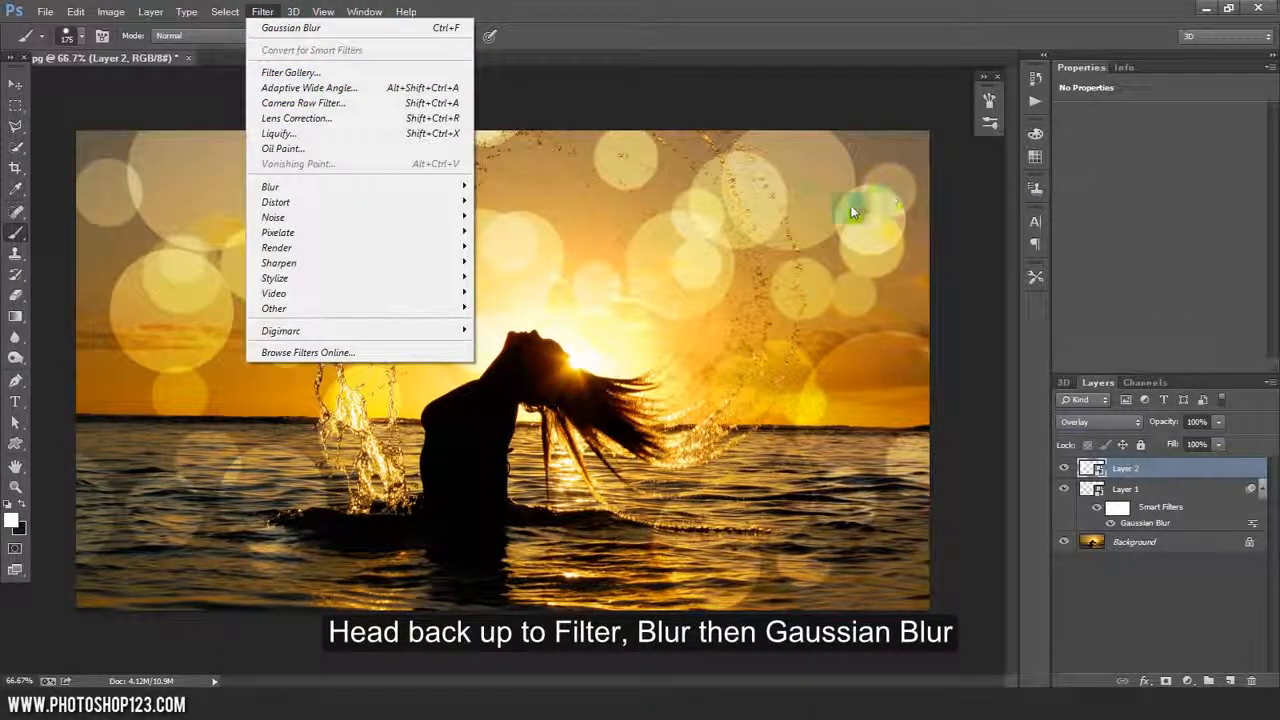
mouse_move(430, 186)
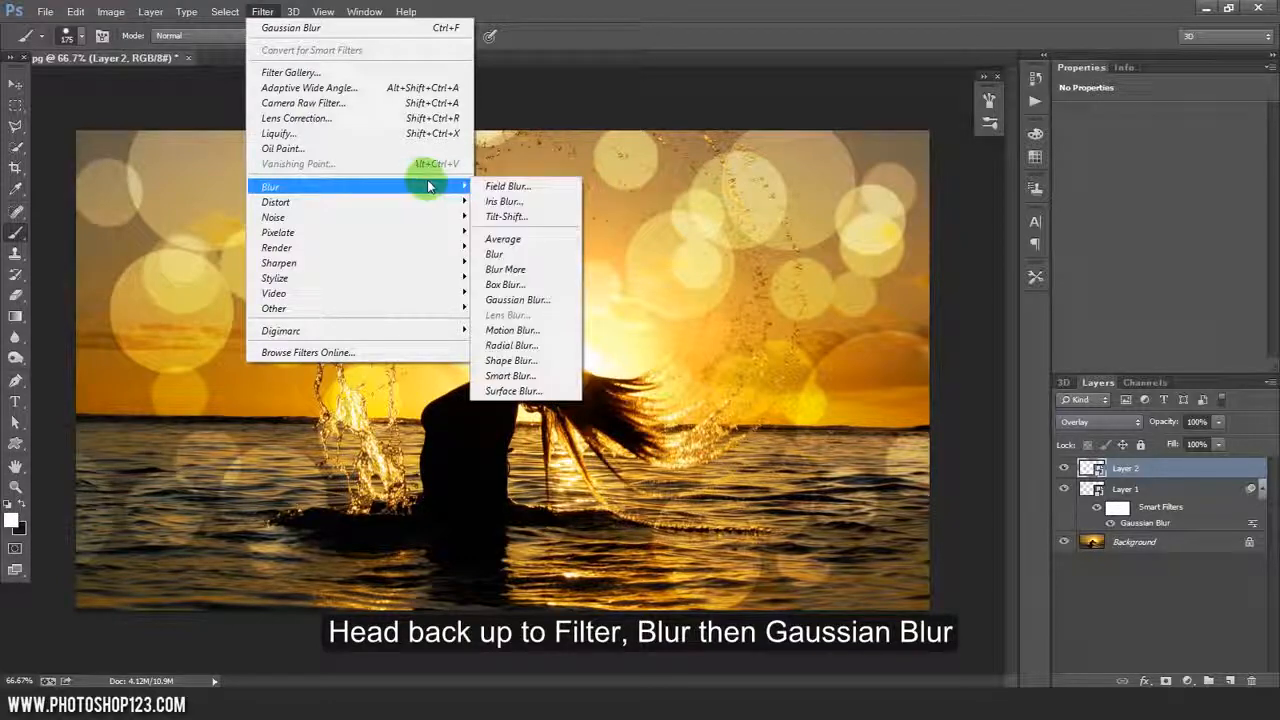
click(528, 299)
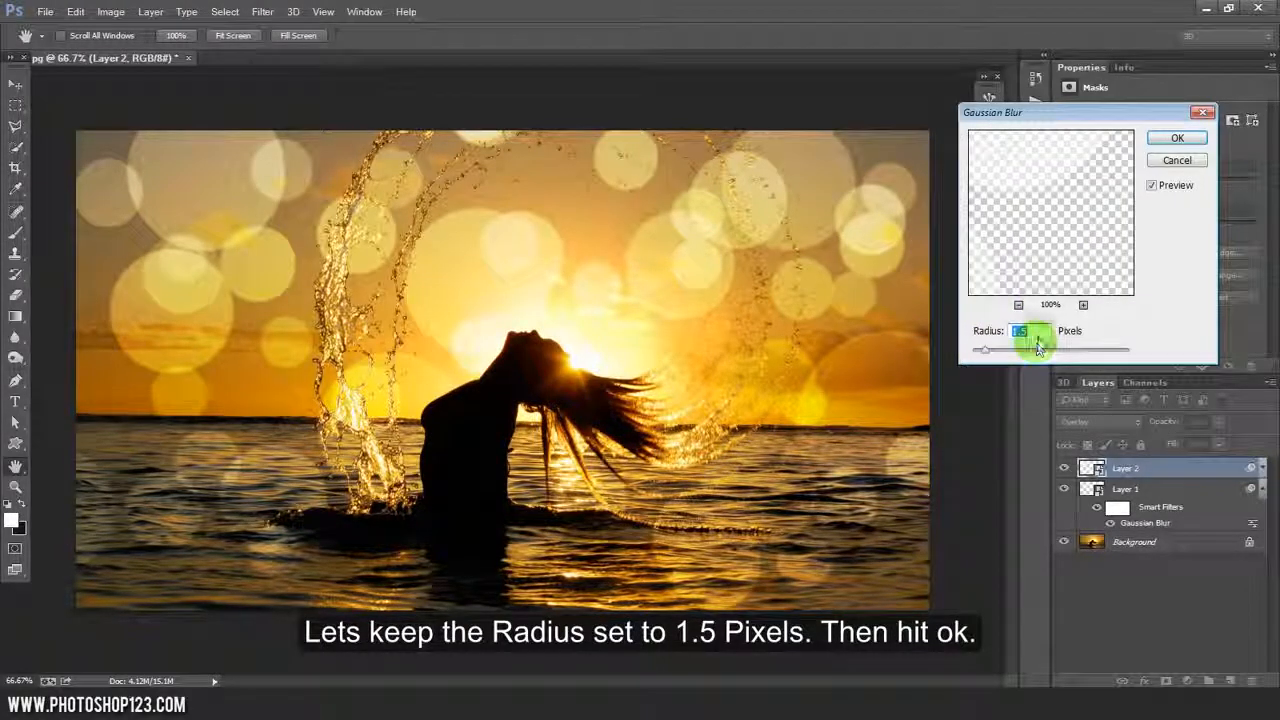
click(1168, 136)
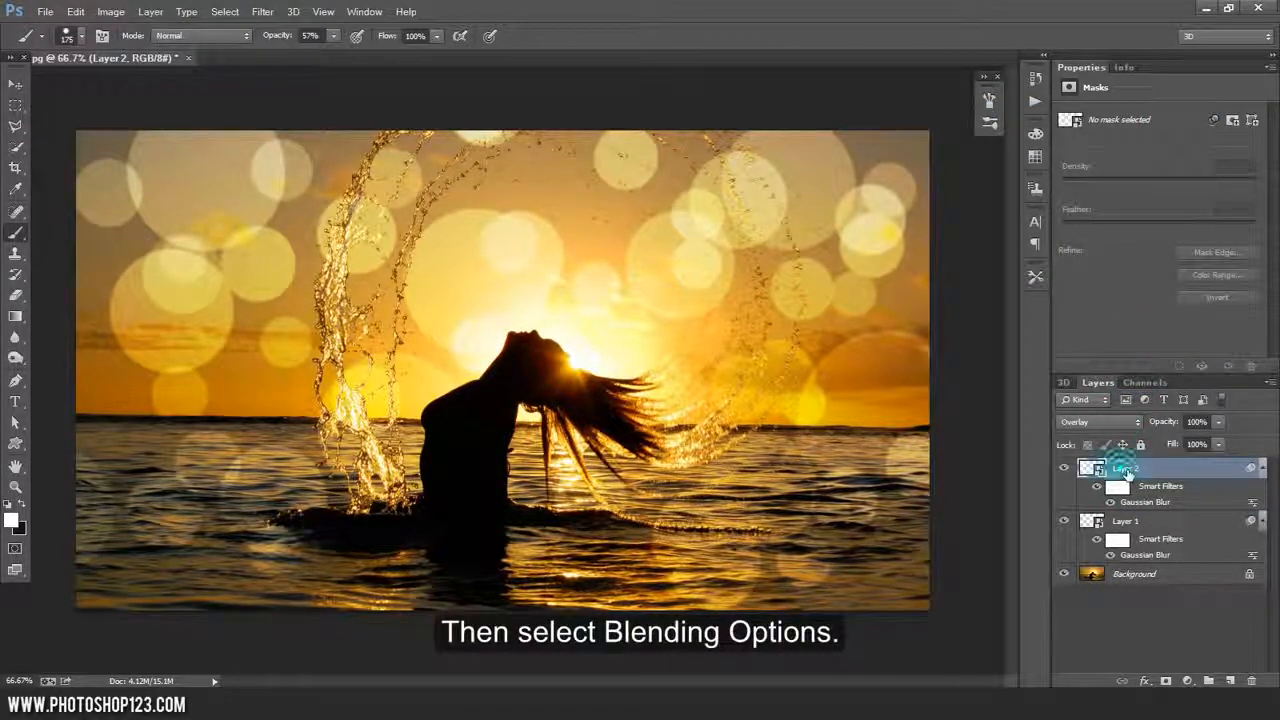
Add an Inner Glow layer style to Layer 2 with white color ffffff and its source set to Center.
click(1144, 681)
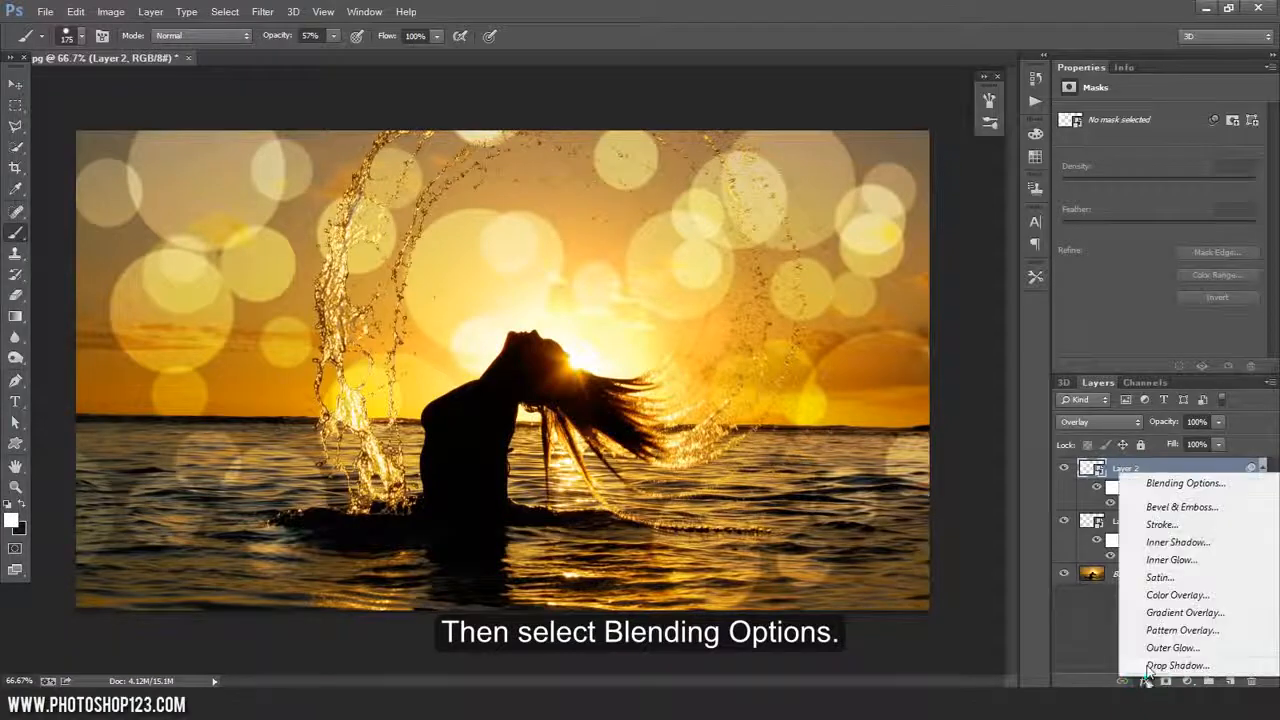
click(1162, 484)
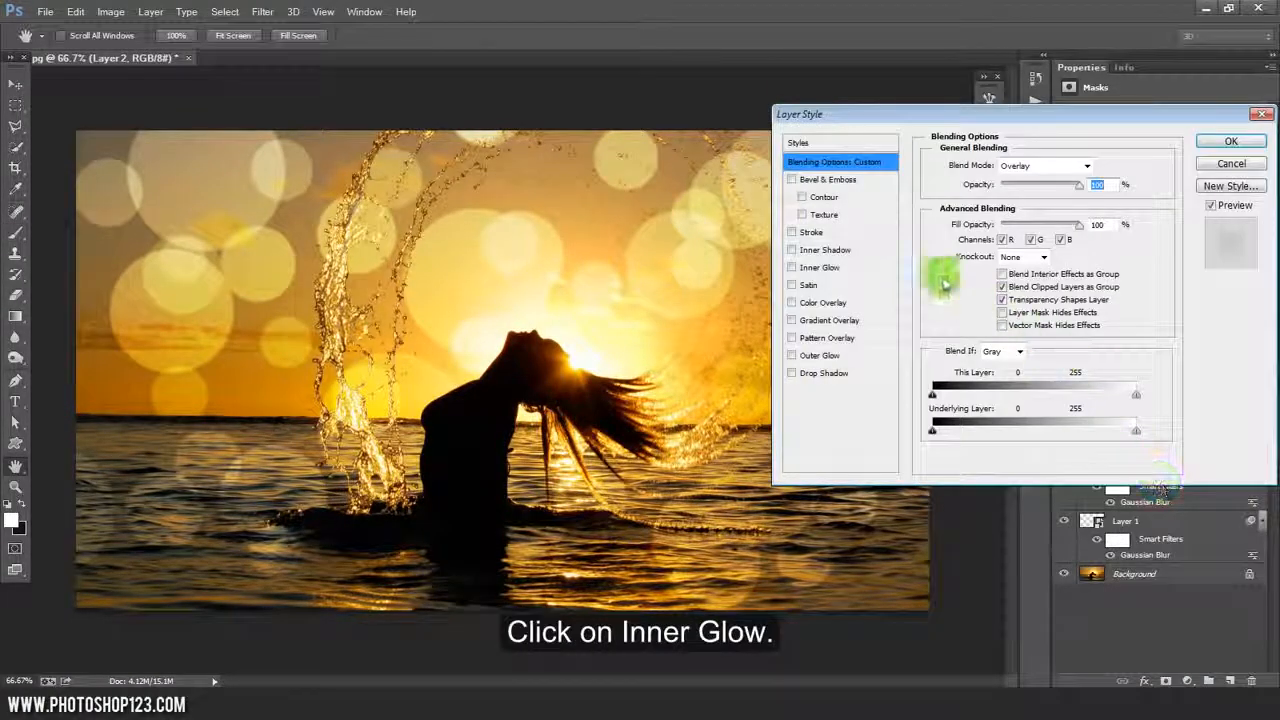
click(825, 267)
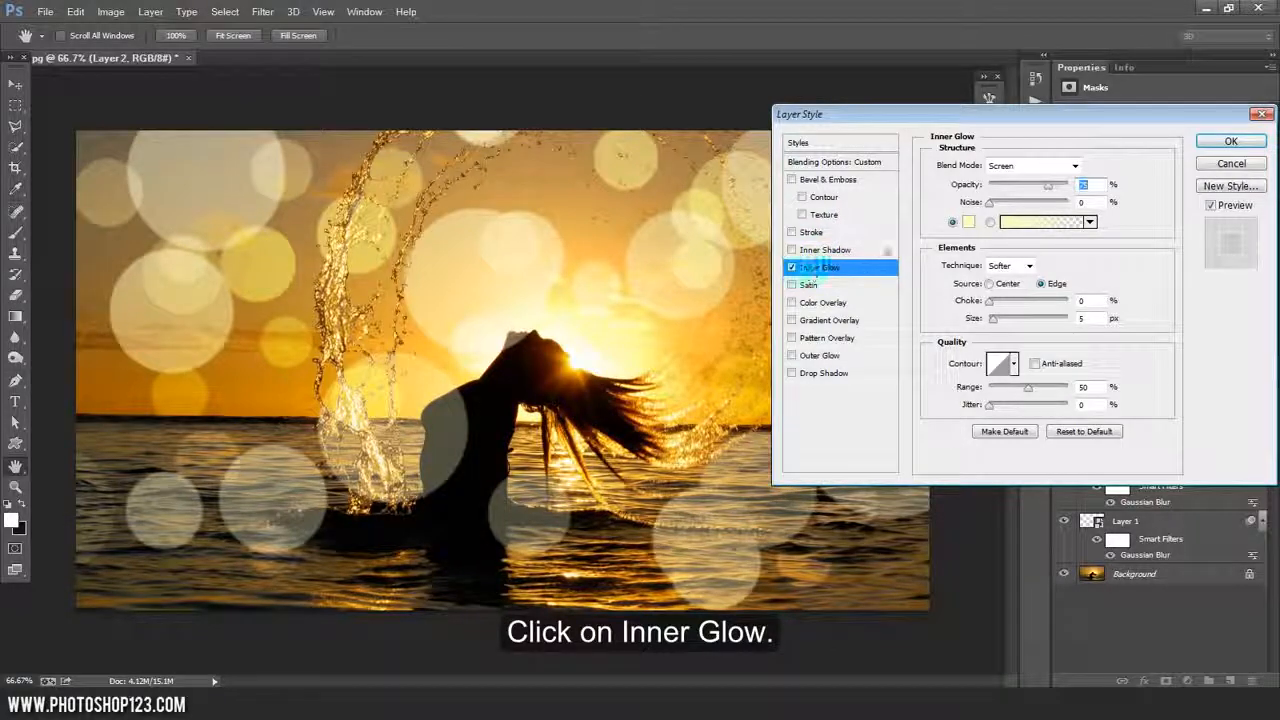
click(967, 221)
text(ffffff)
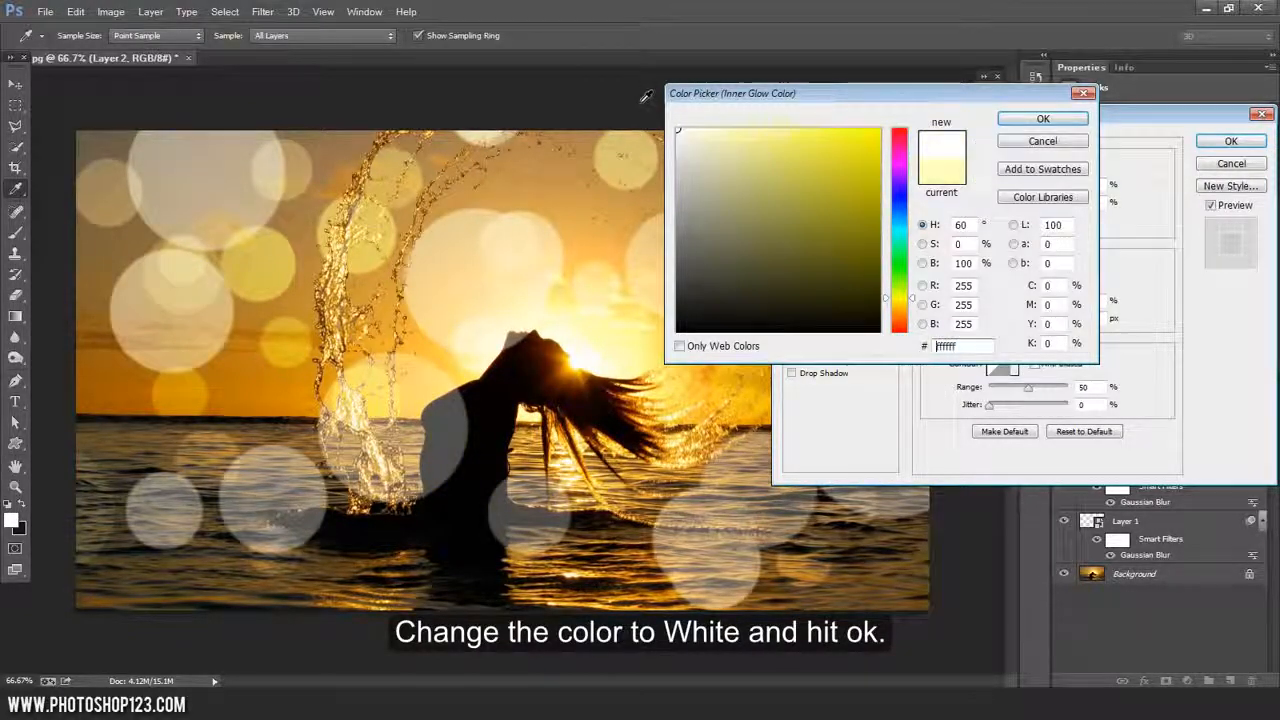
click(1012, 119)
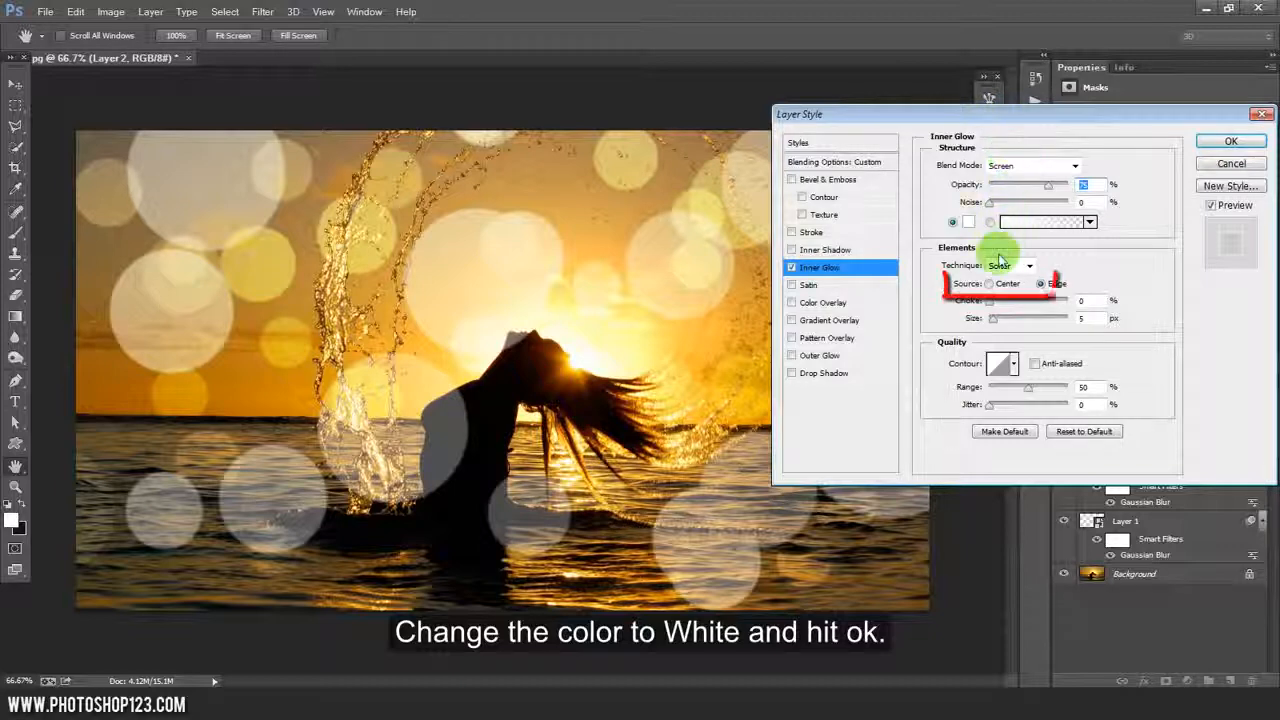
click(992, 285)
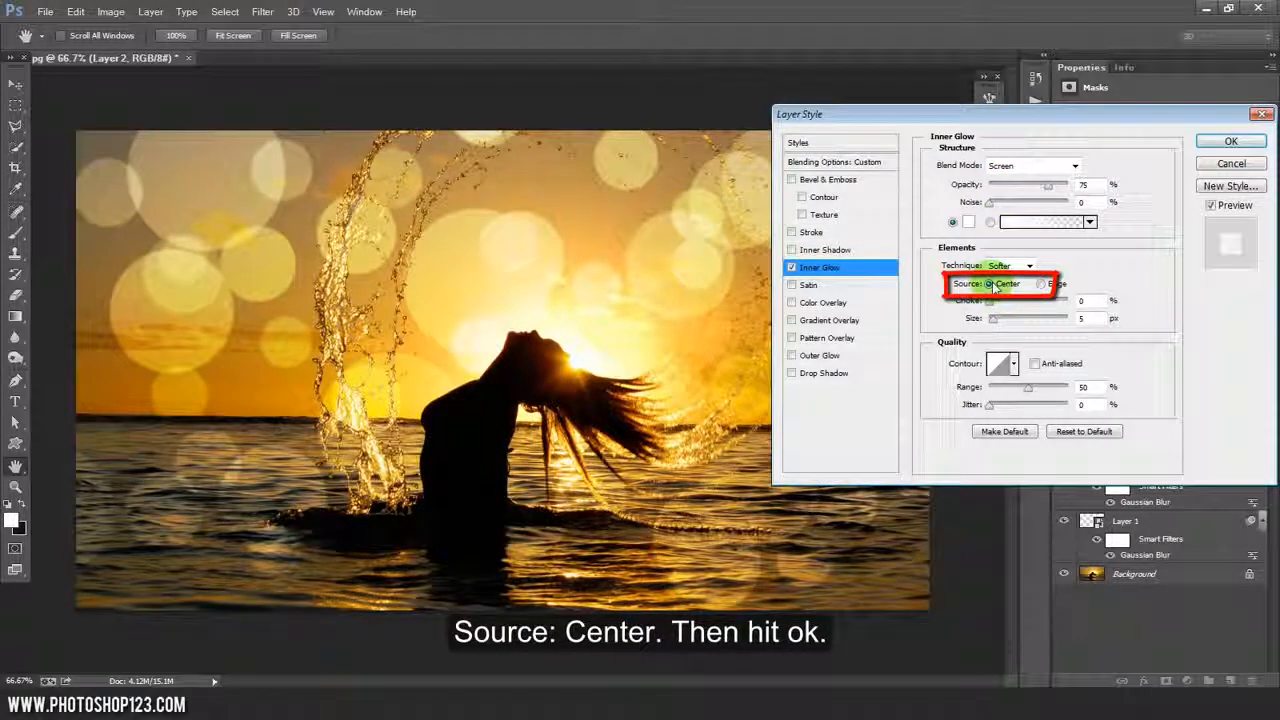
click(1231, 141)
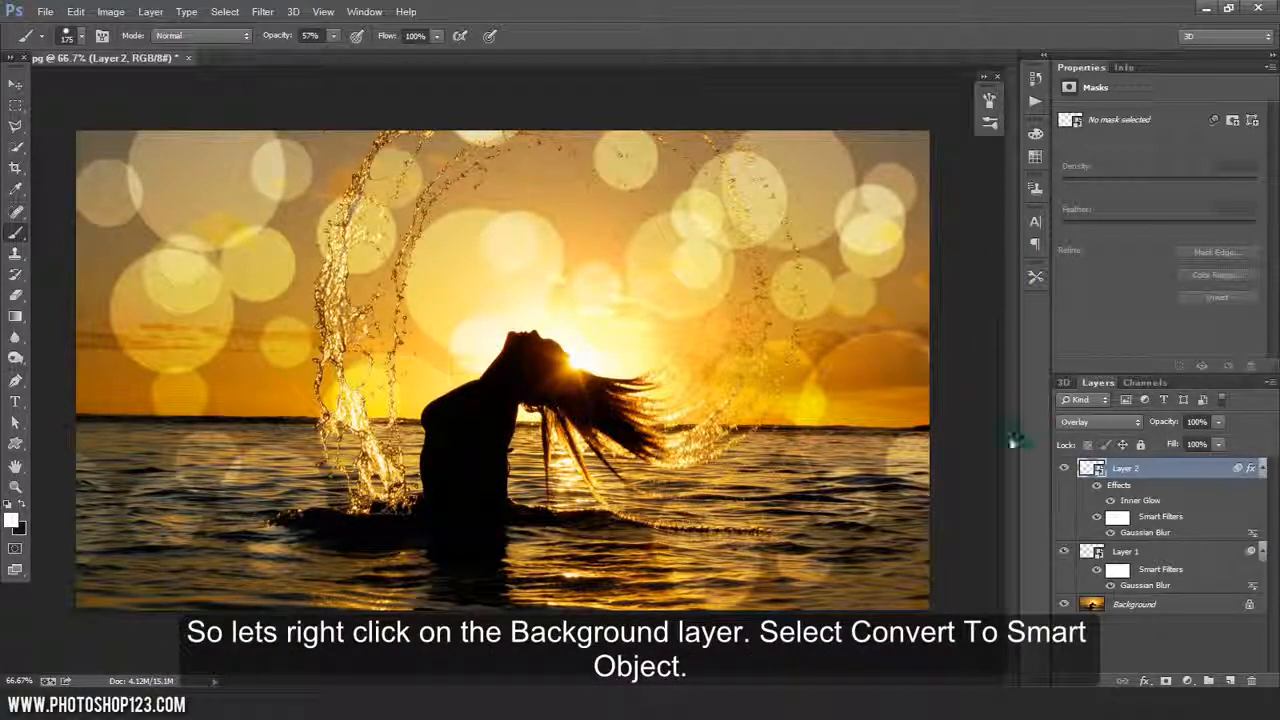
Convert the Background photo layer to a Smart Object.
click(1147, 606)
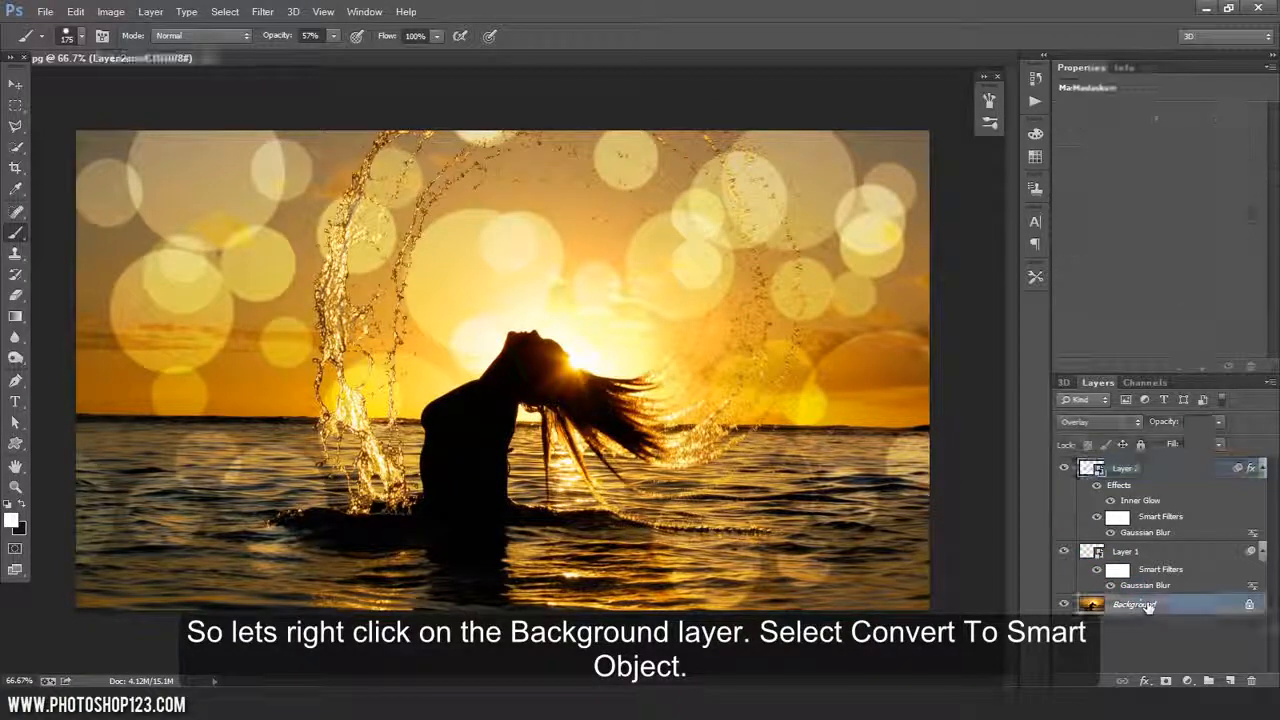
right_click(1147, 606)
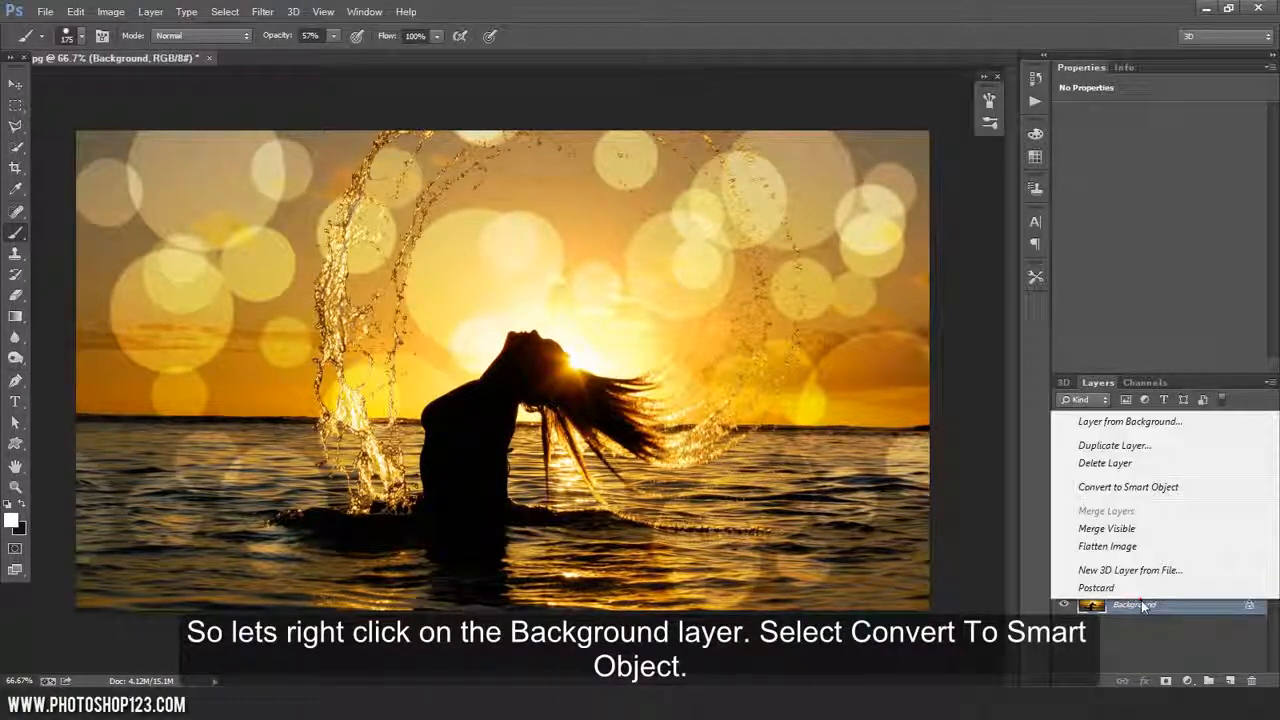
click(1148, 487)
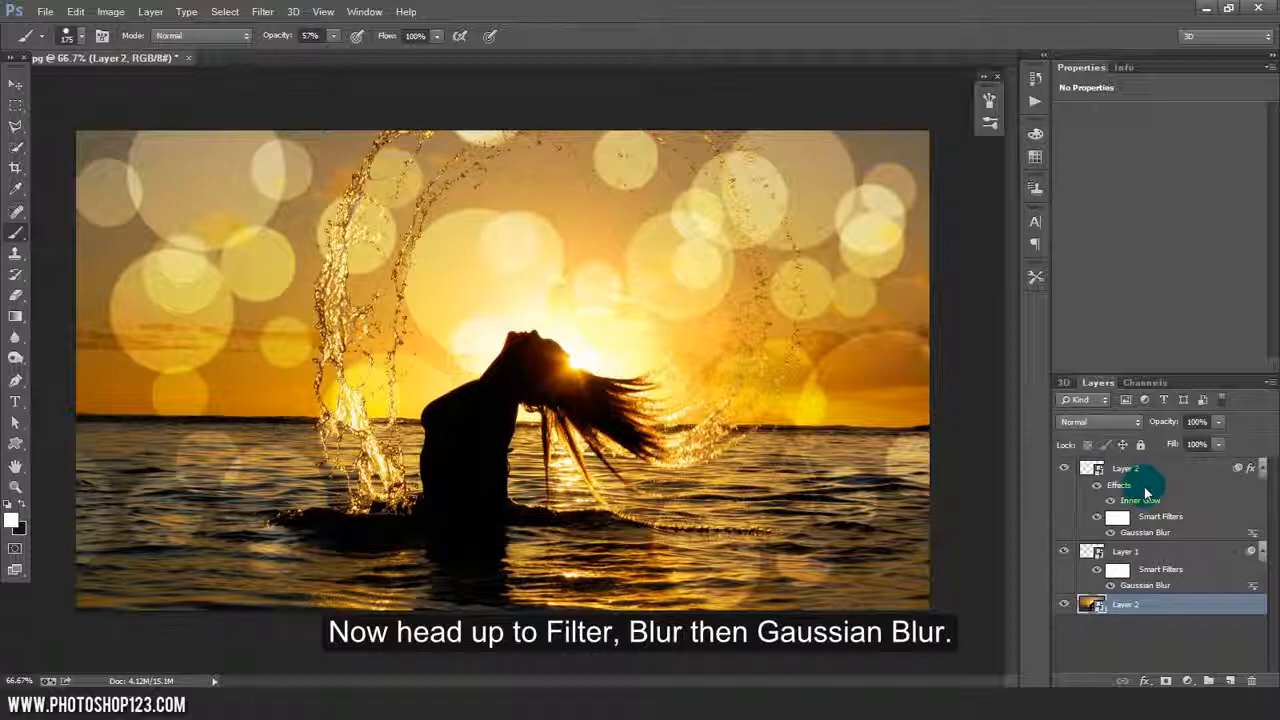
Apply a Gaussian Blur with a 7.5-pixel radius to the converted photo layer.
click(262, 11)
mouse_move(293, 190)
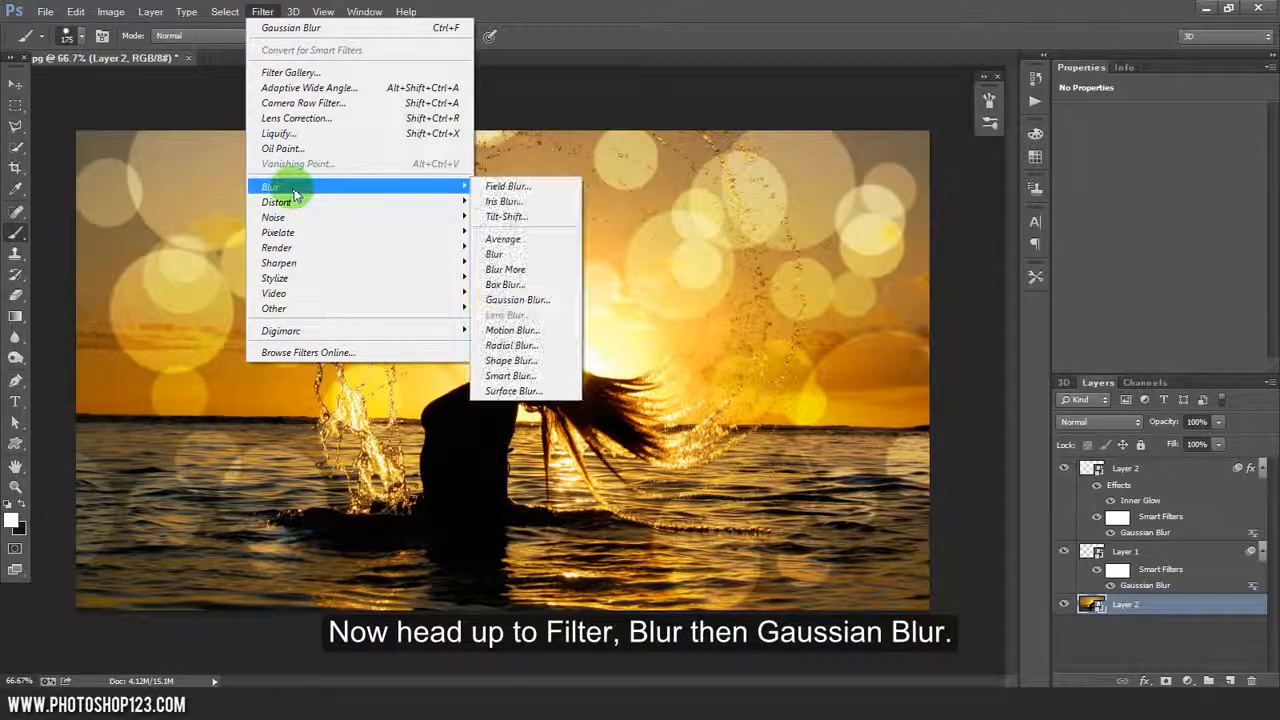
click(520, 300)
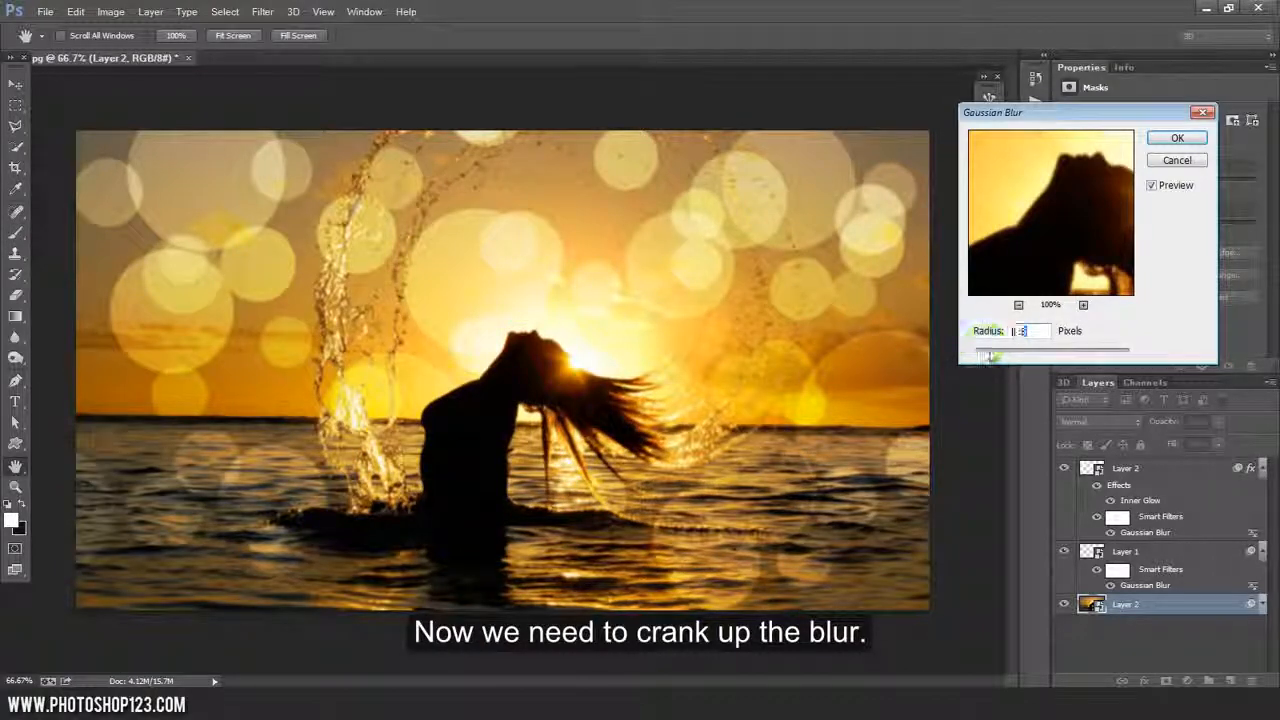
drag(987, 355, 1029, 356)
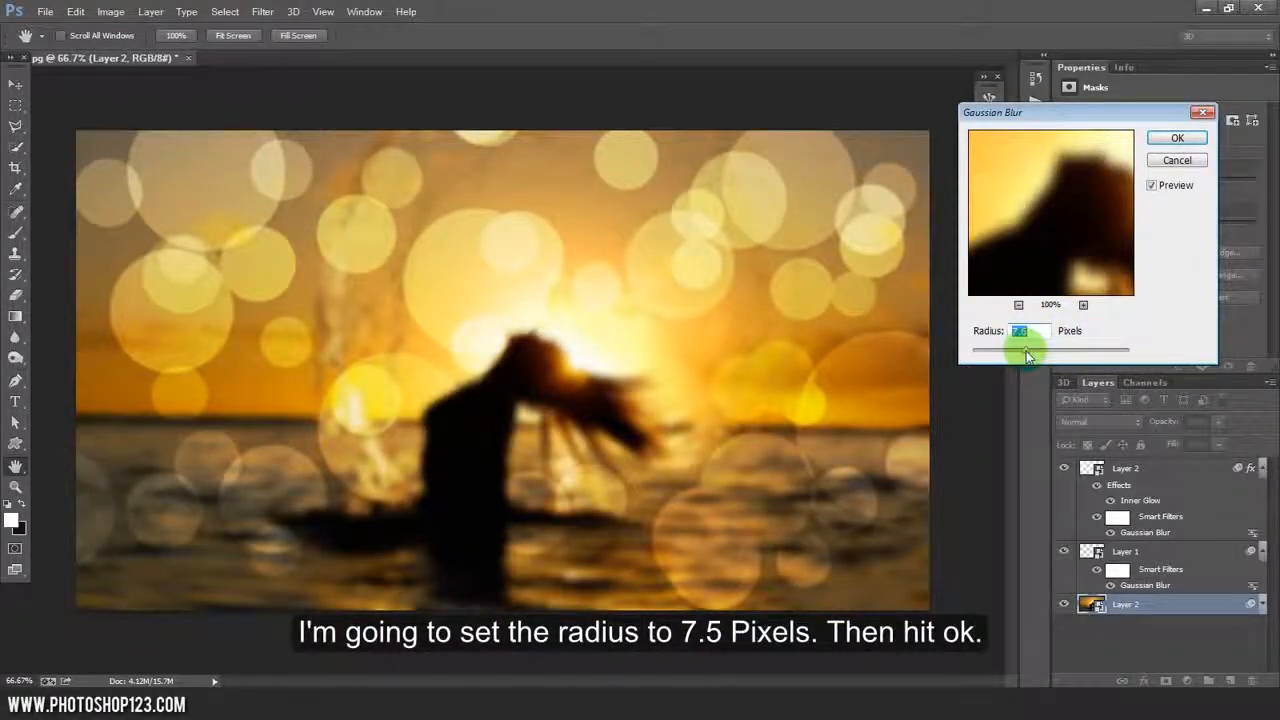
click(1163, 144)
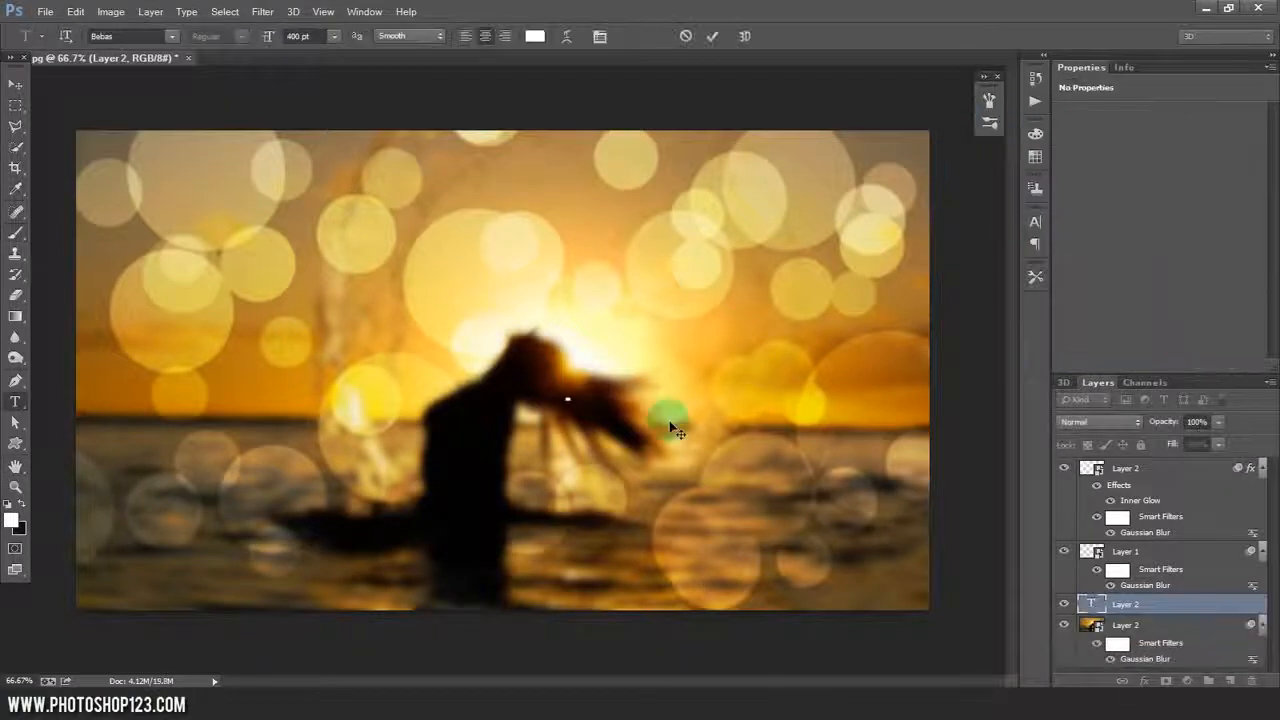
Add the white text BOKEH in 400 pt Bebas above the blurred photo layer and move it to the middle of the image.
text(BOKEH)
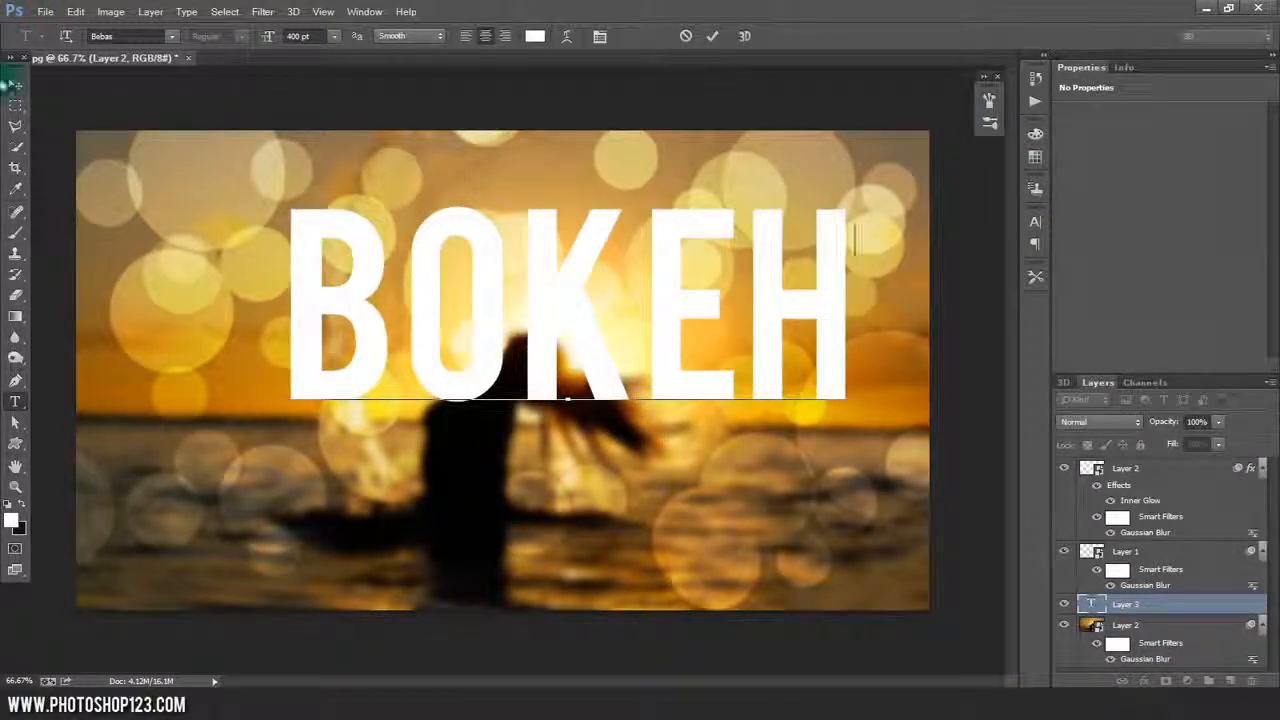
click(15, 85)
drag(533, 301, 490, 381)
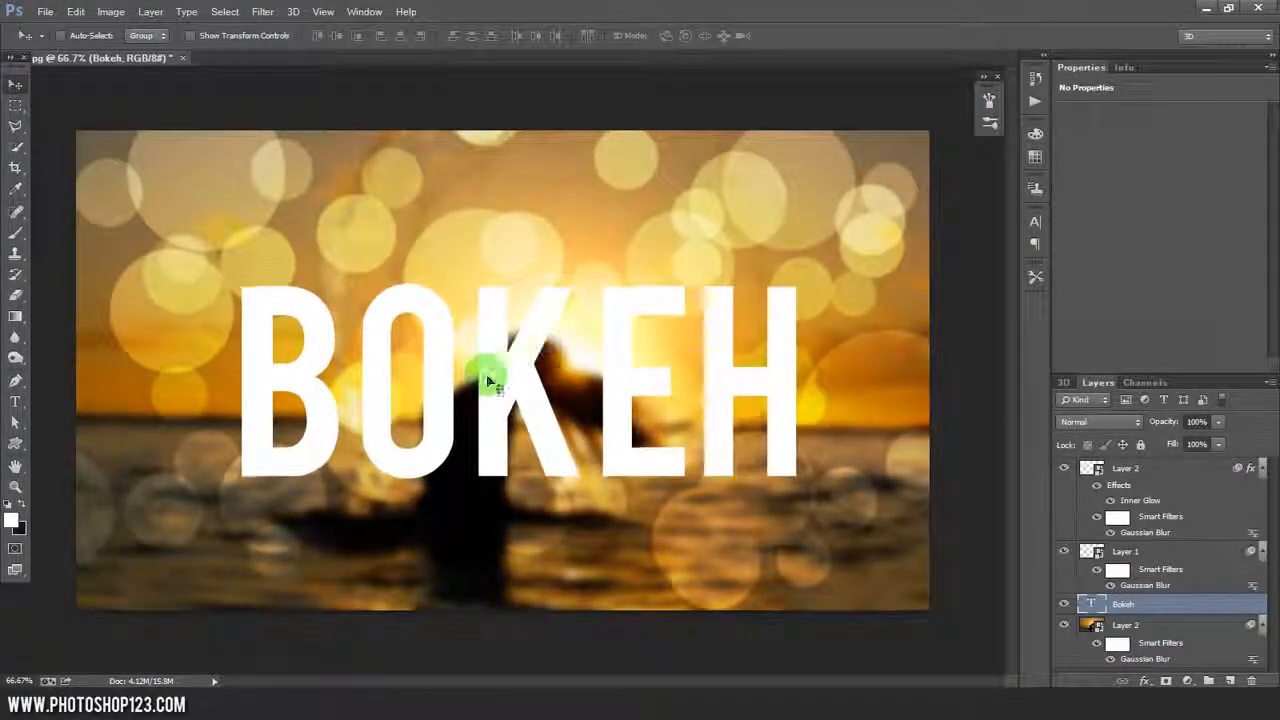